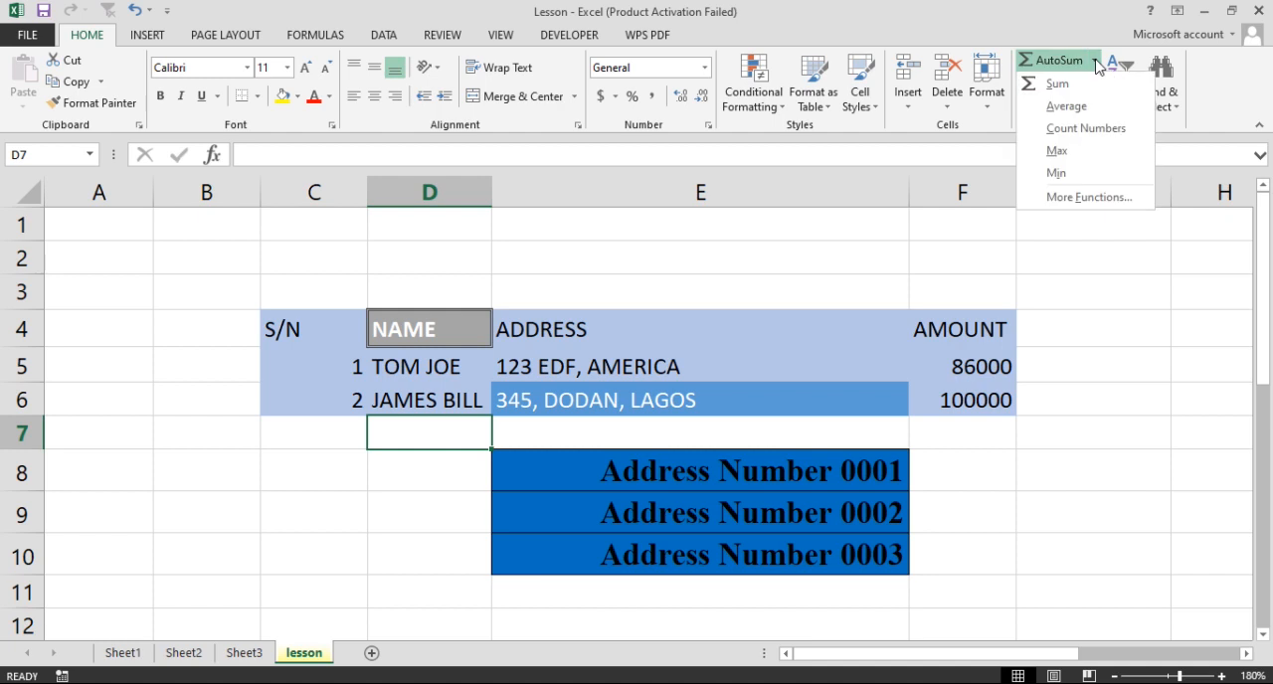
key("Escape")
type("=")
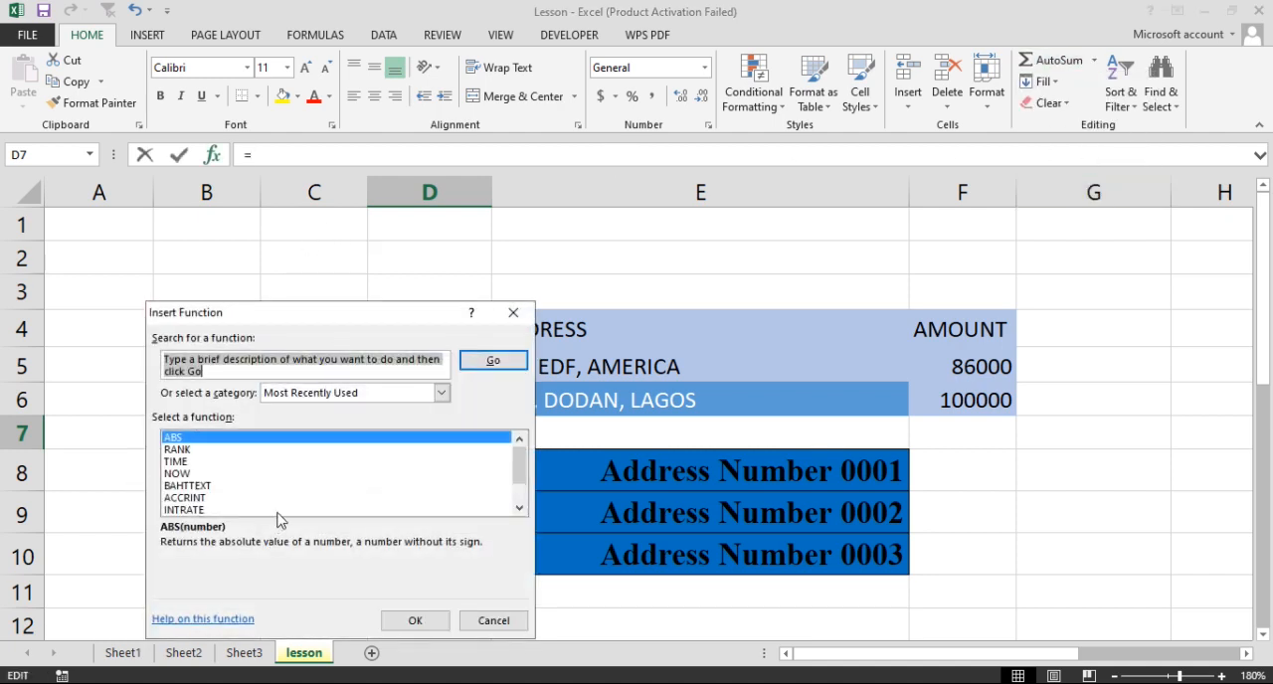
scroll(293, 505, "down", 1)
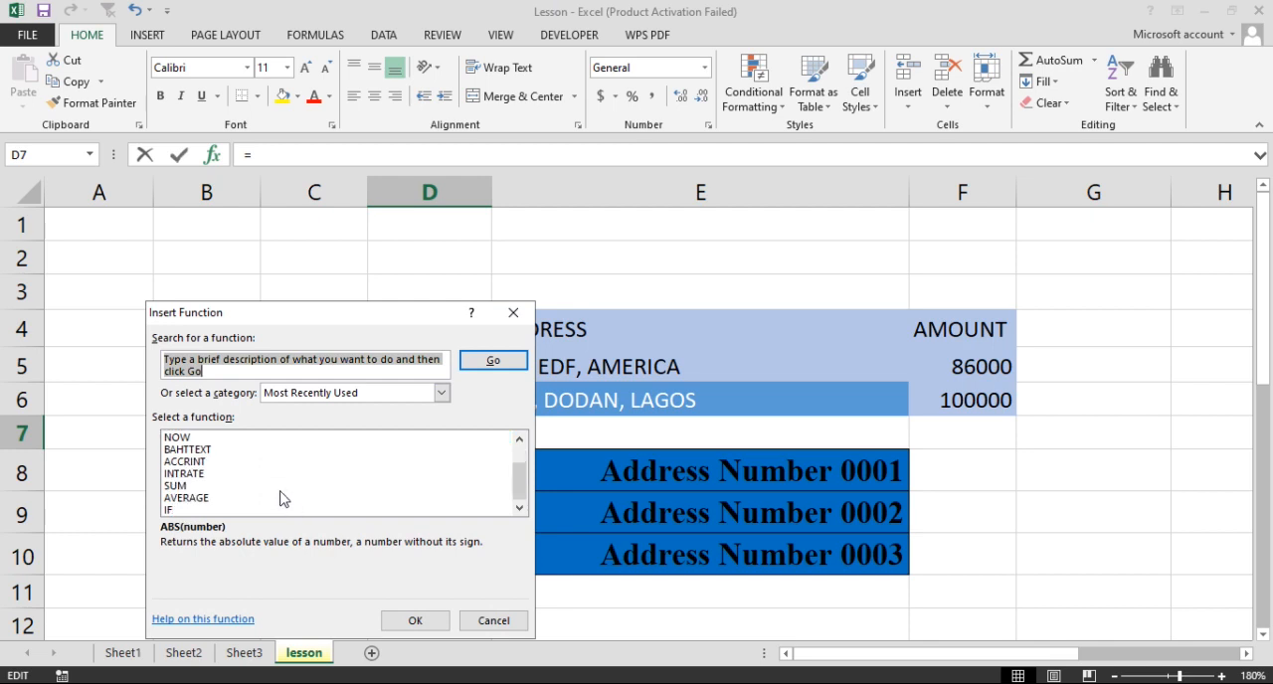
left_click(441, 393)
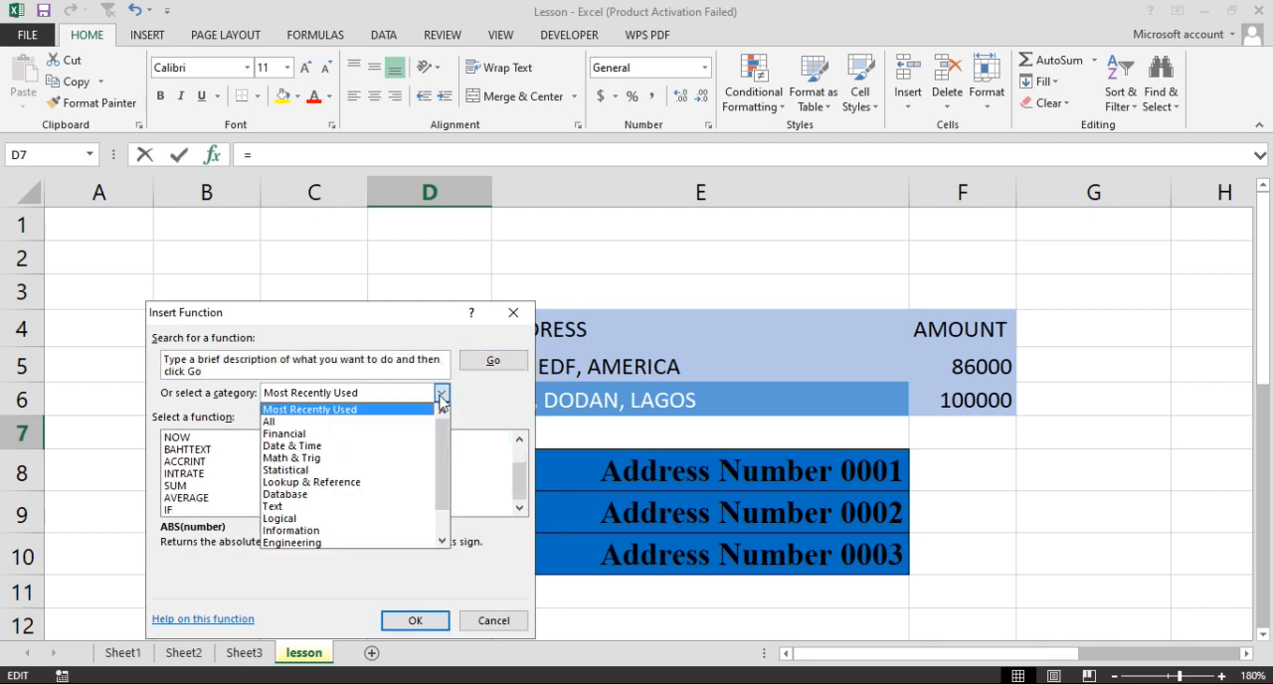
left_click(291, 434)
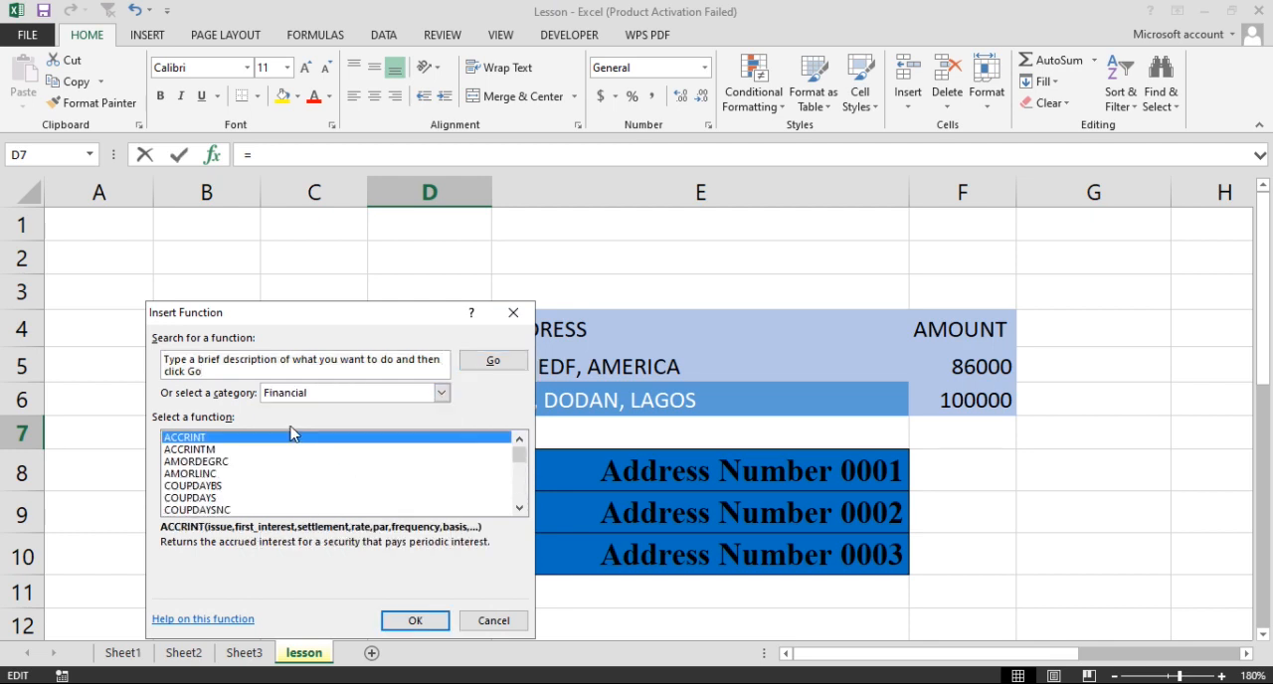
left_click(443, 395)
left_click(266, 427)
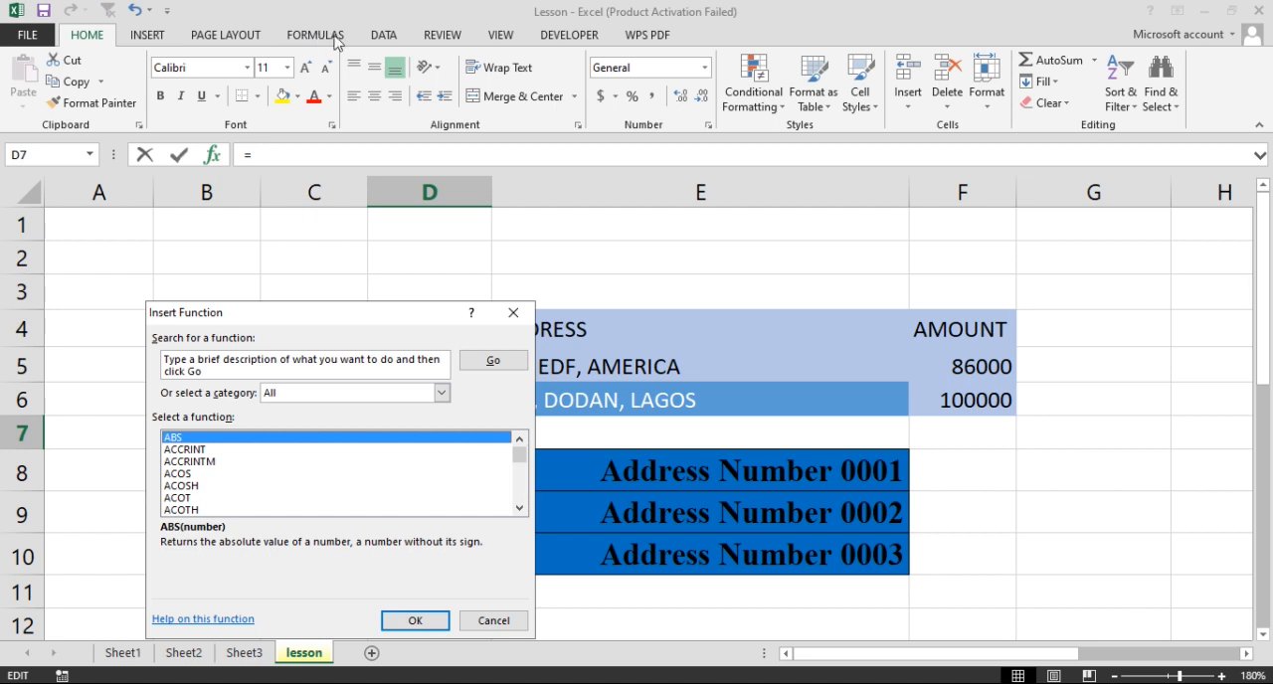
left_click(513, 315)
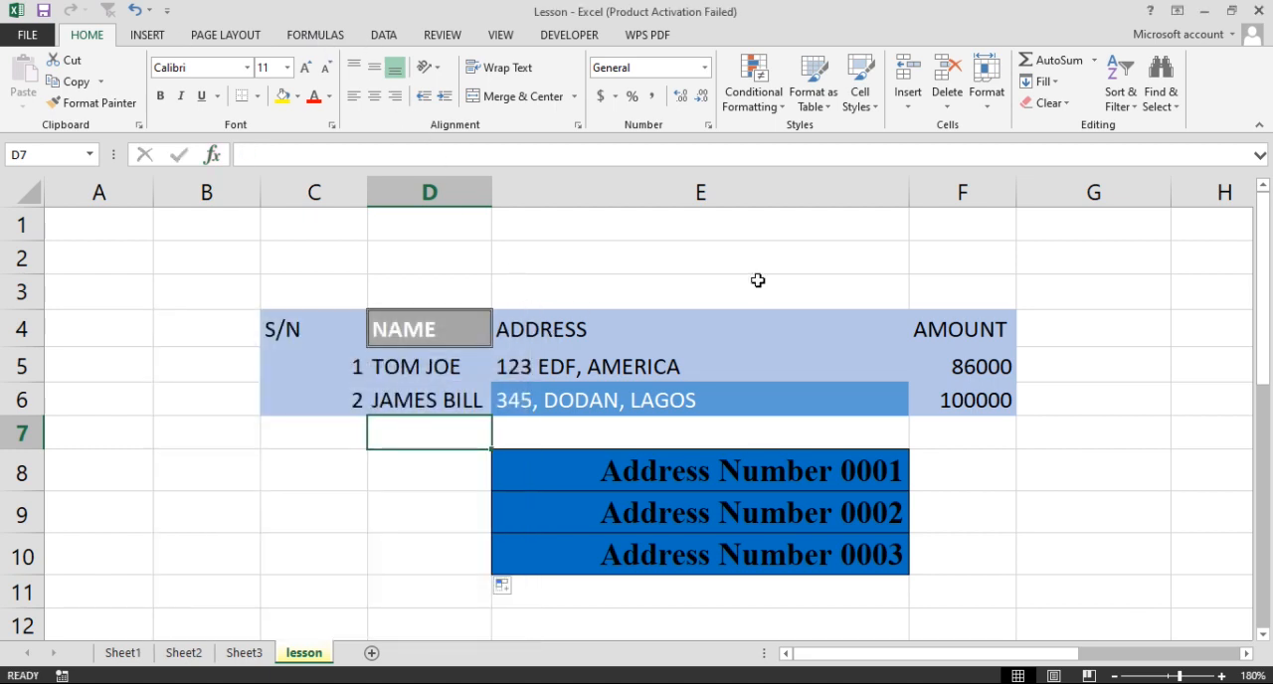
Fill cell D7 down with the name from D6
left_click(1058, 87)
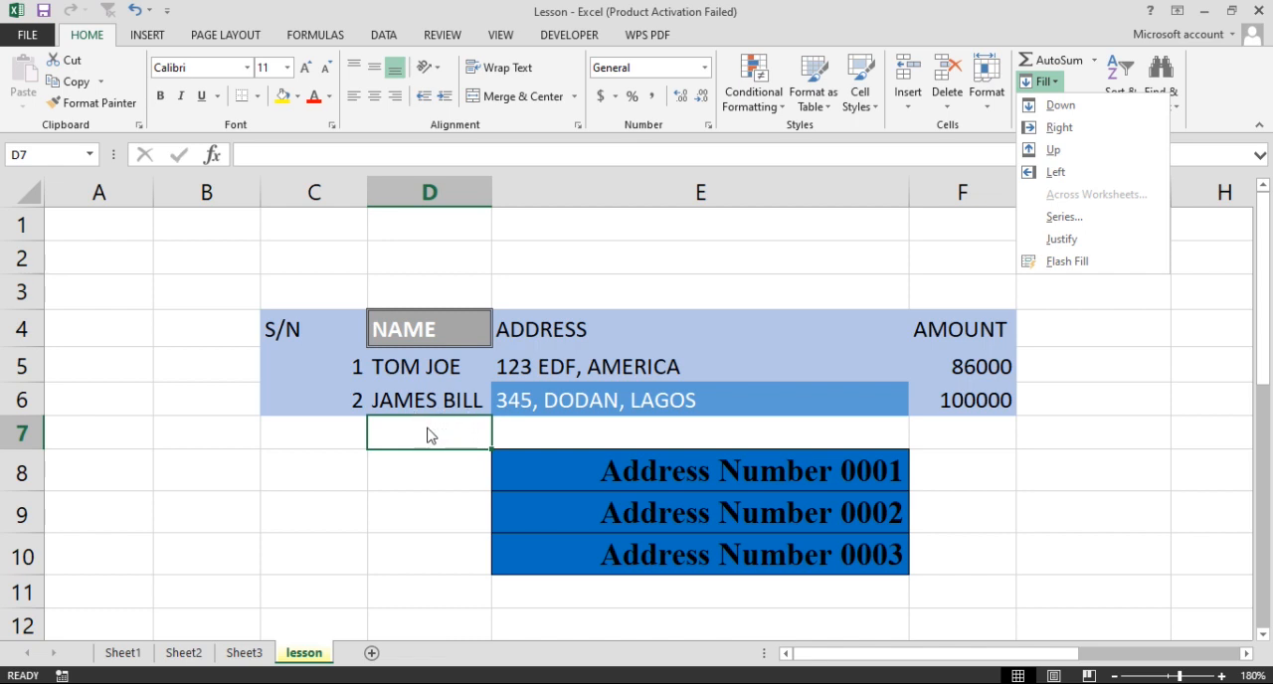
left_click(1061, 106)
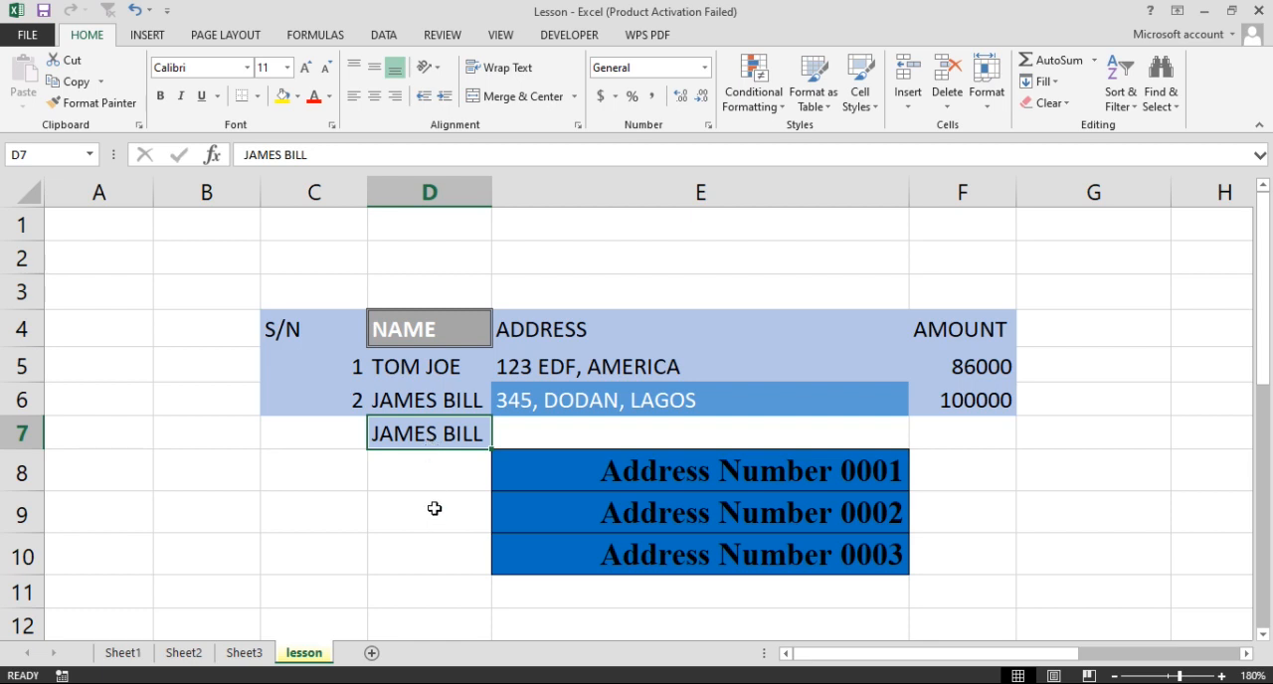
Select C6:C11 and fill the range down with the serial number from C6
left_click(321, 402)
left_click_drag(321, 412, 330, 585)
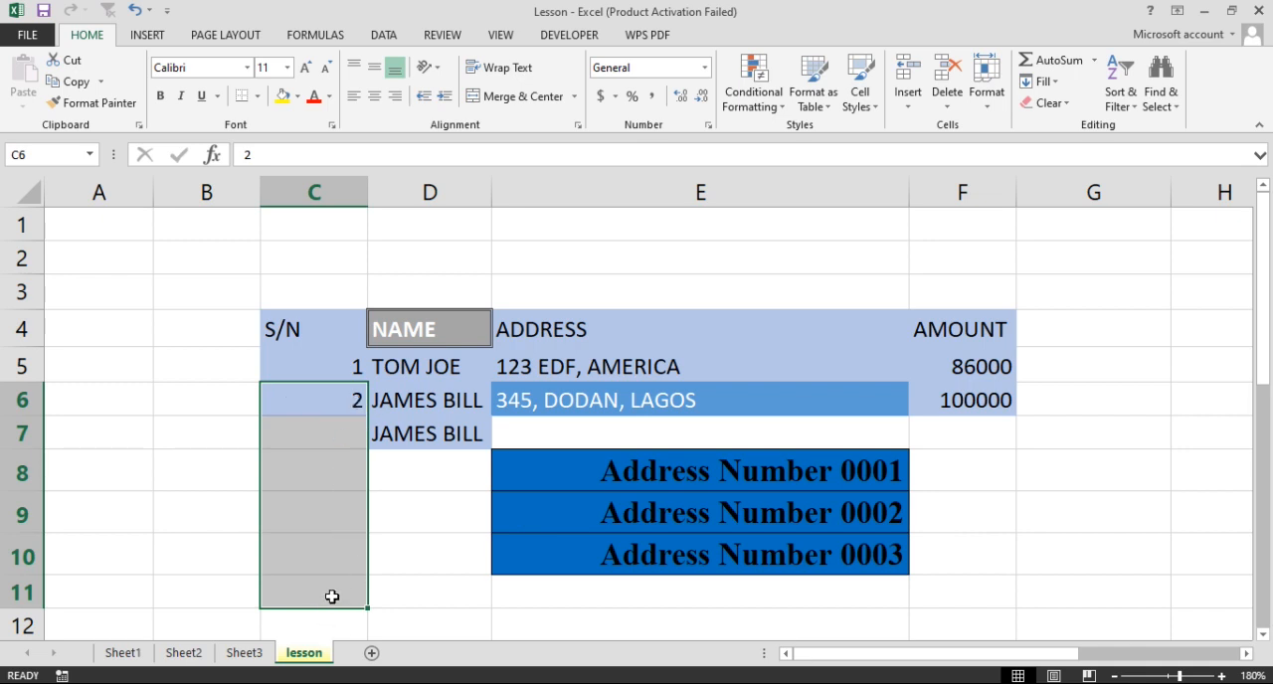
left_click(1047, 84)
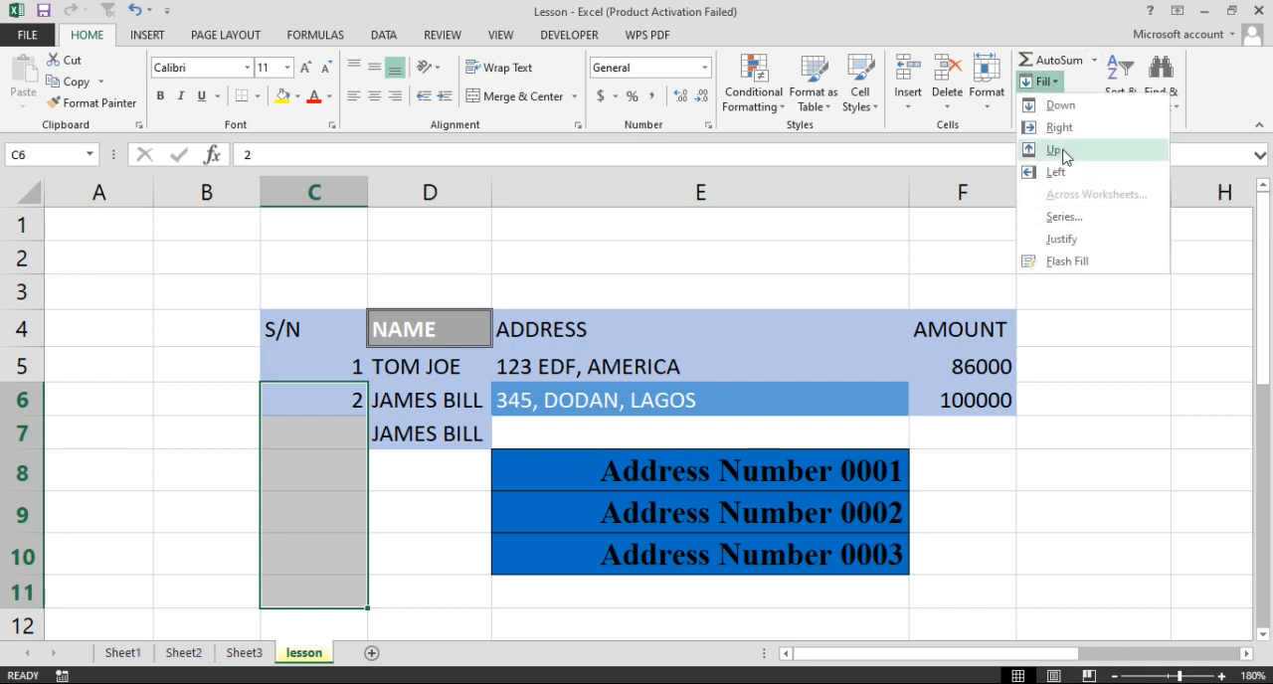
left_click(1056, 105)
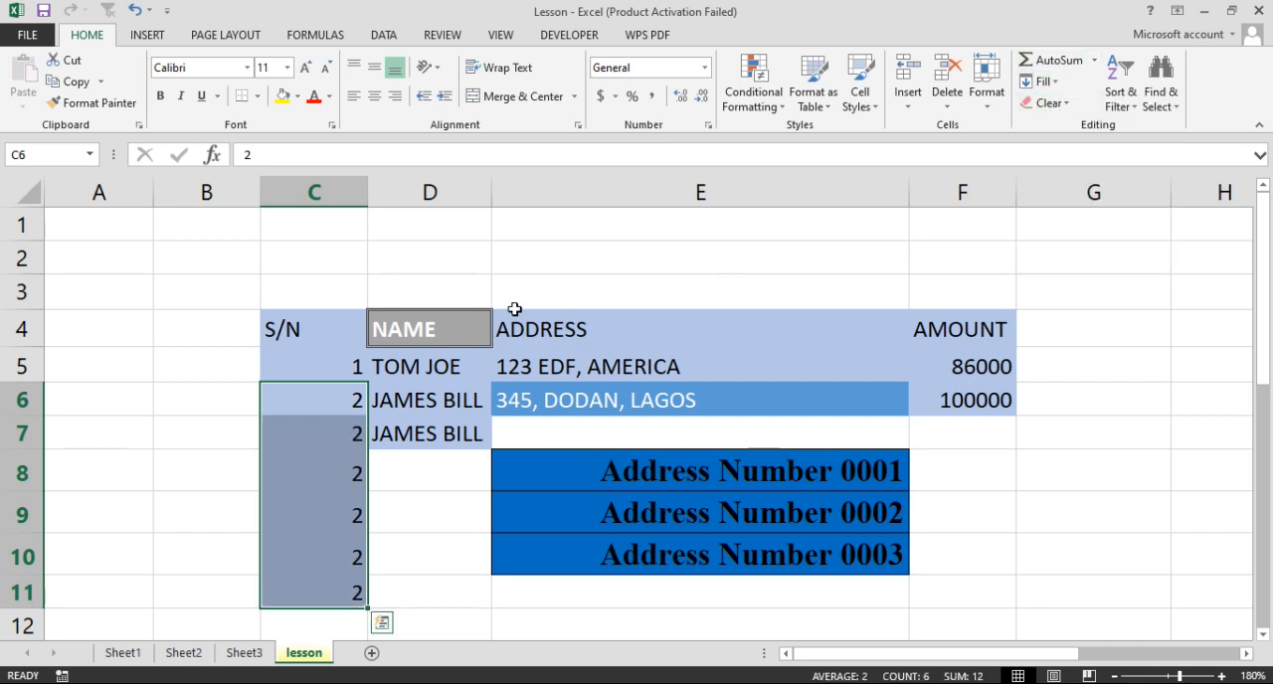
Fill cell B6 left with the value from C6
left_click(209, 411)
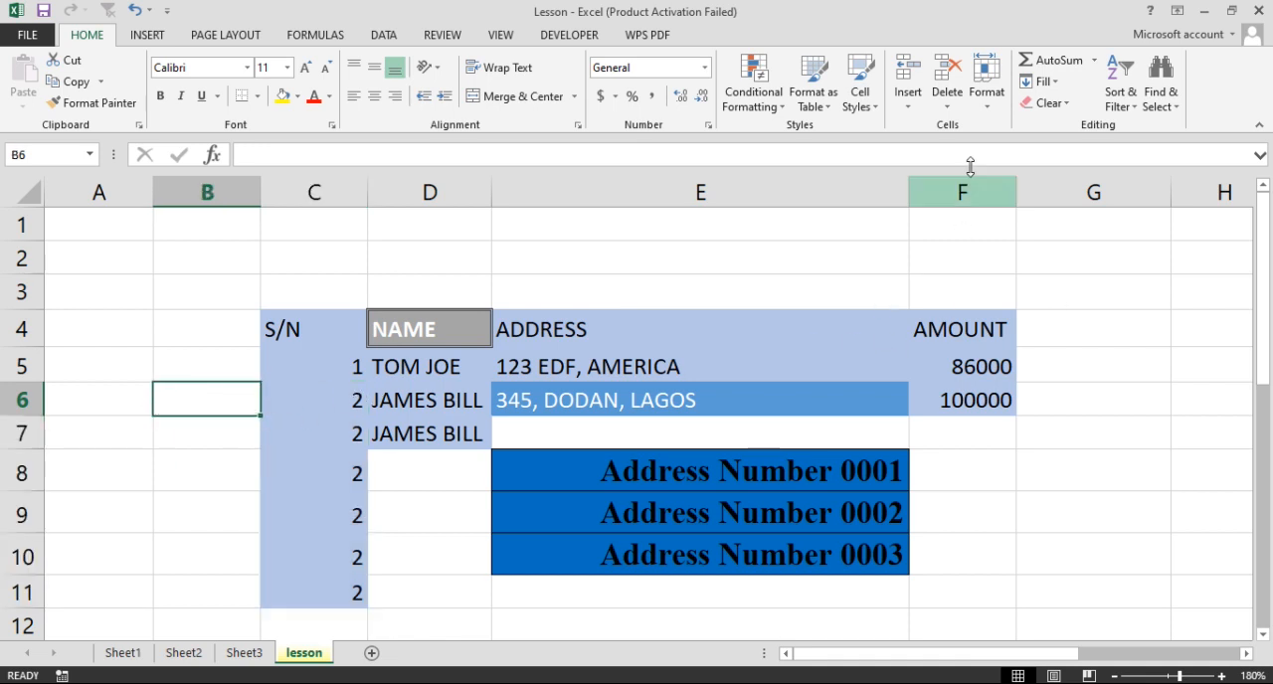
left_click(1052, 84)
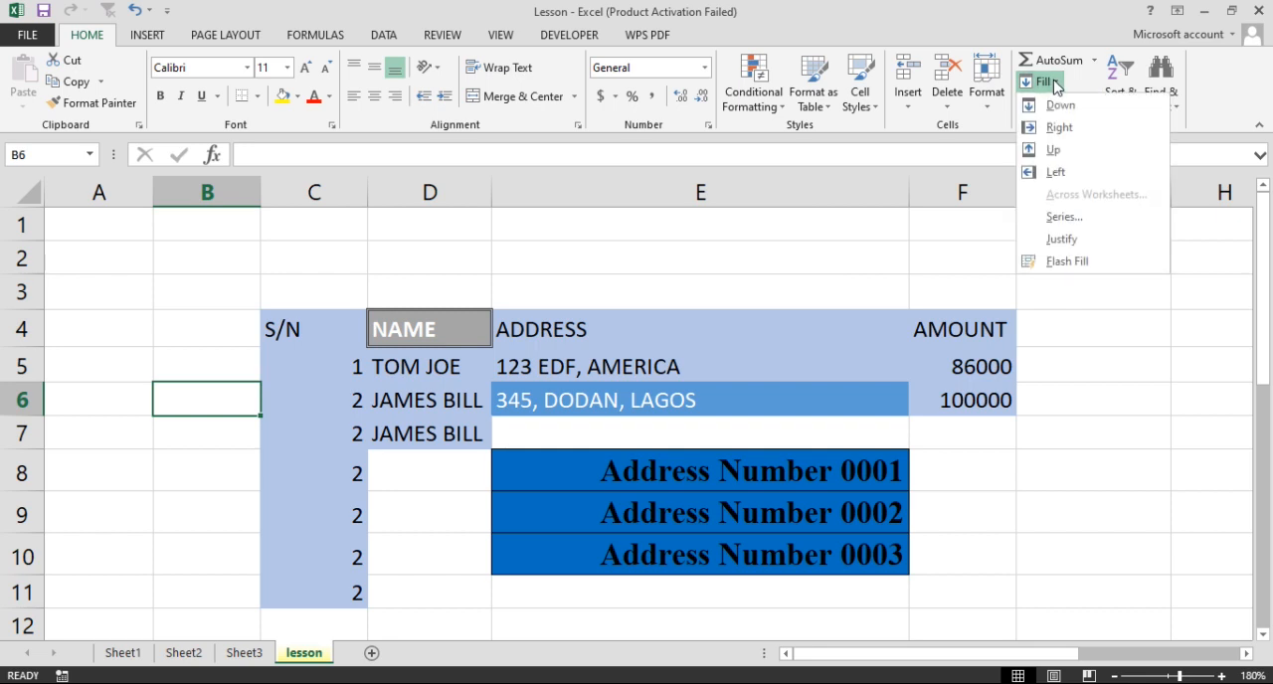
left_click(1054, 173)
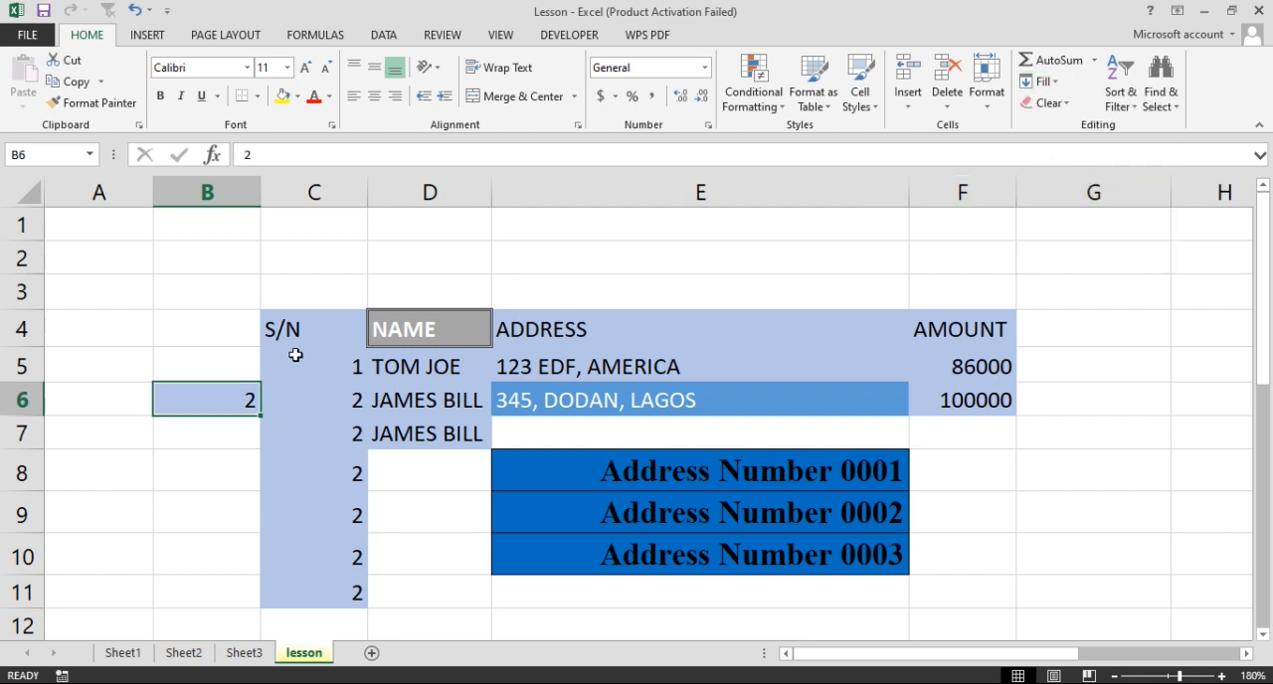
Fill cell B5 up with the value from B6
left_click(235, 364)
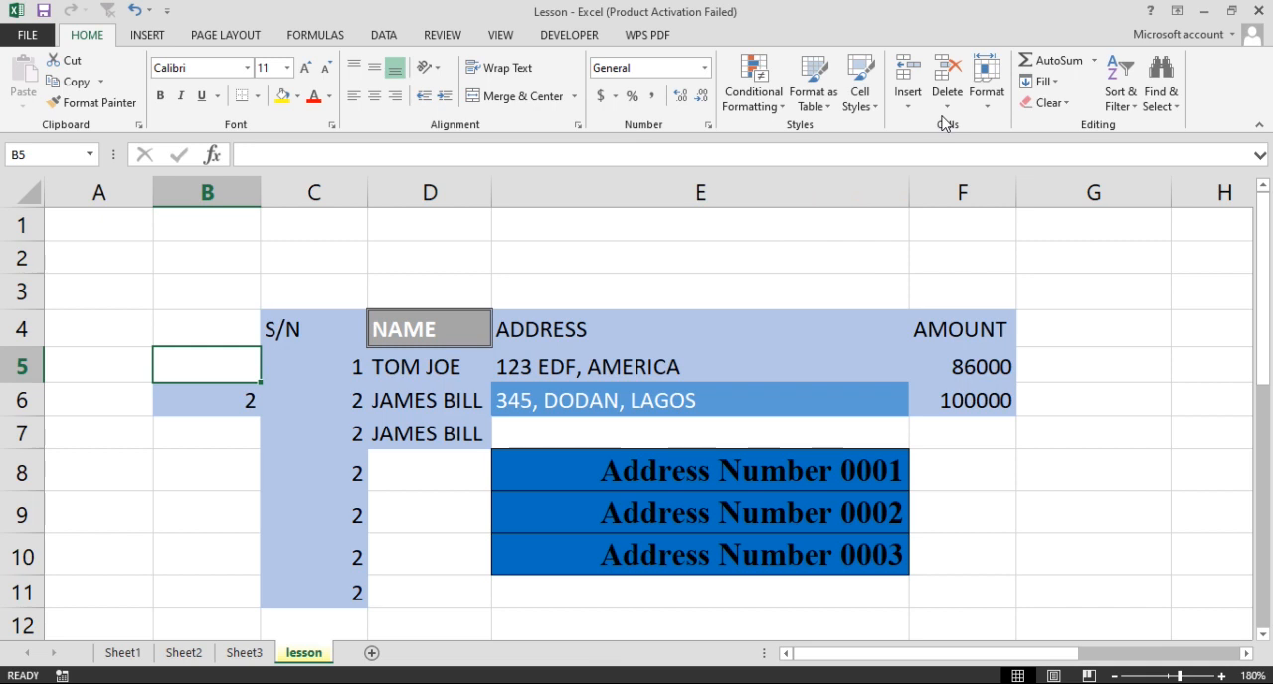
left_click(1058, 85)
left_click(1054, 147)
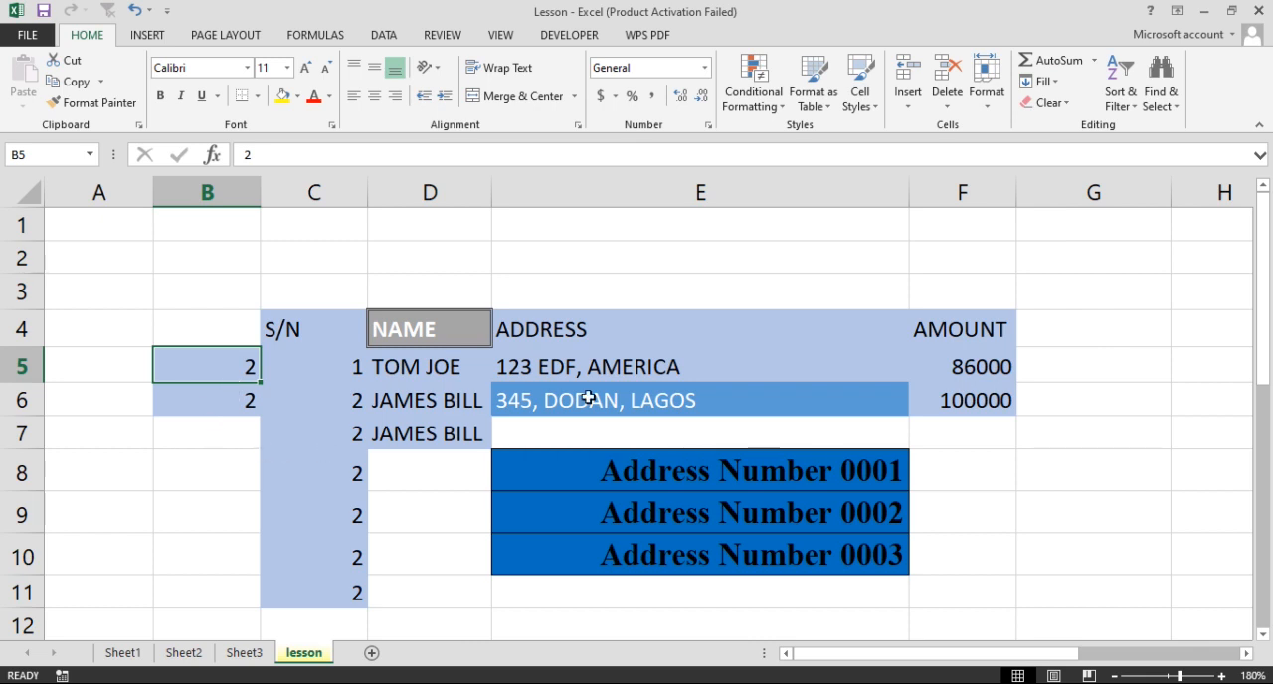
Fill cell G4 right with the AMOUNT header from F4
left_click(518, 432)
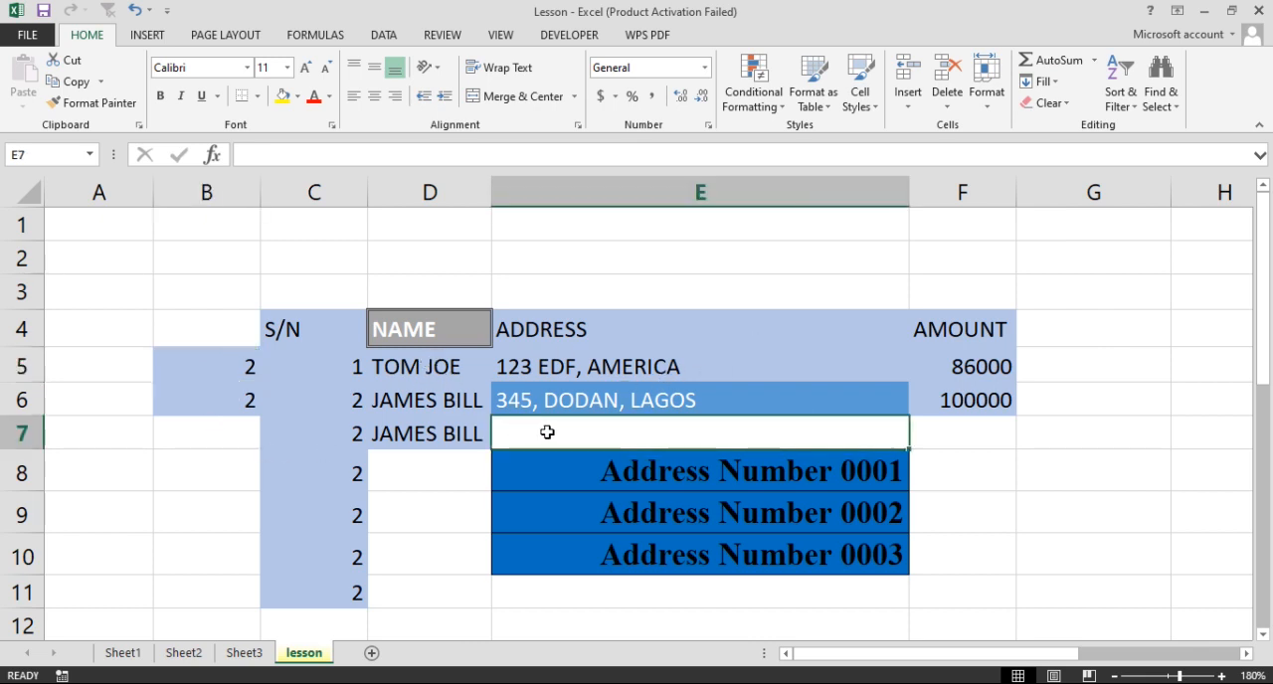
left_click(1036, 338)
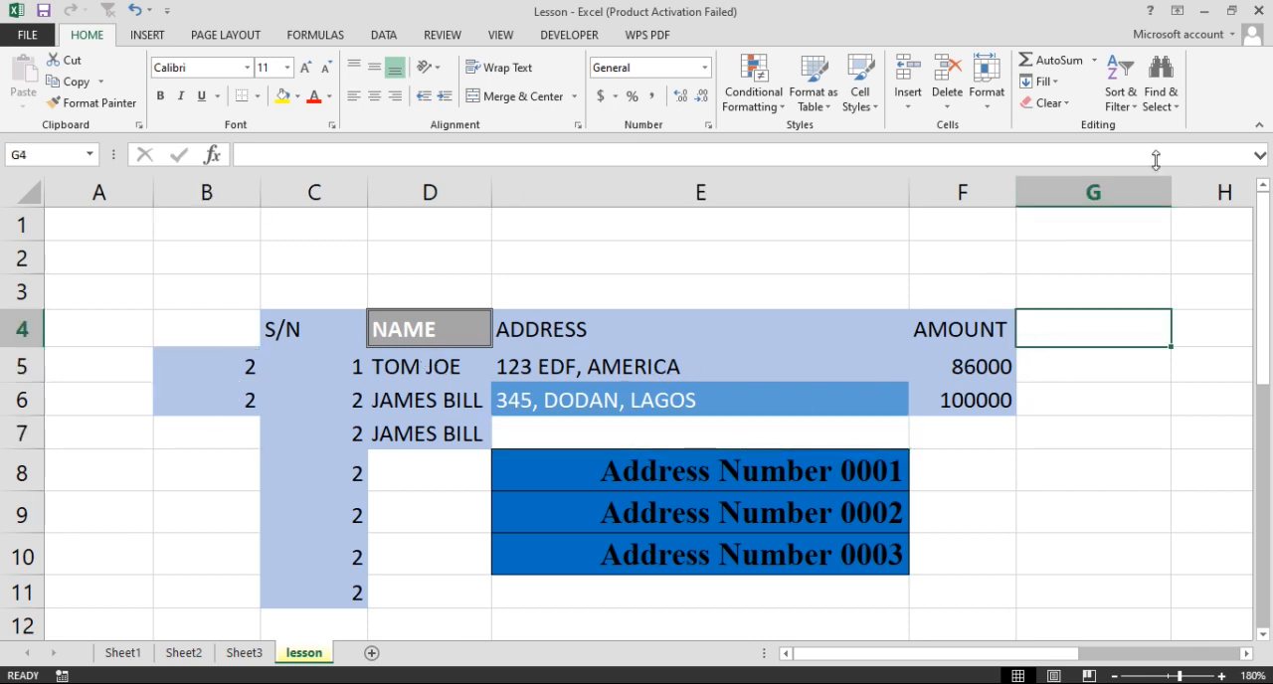
left_click(1044, 82)
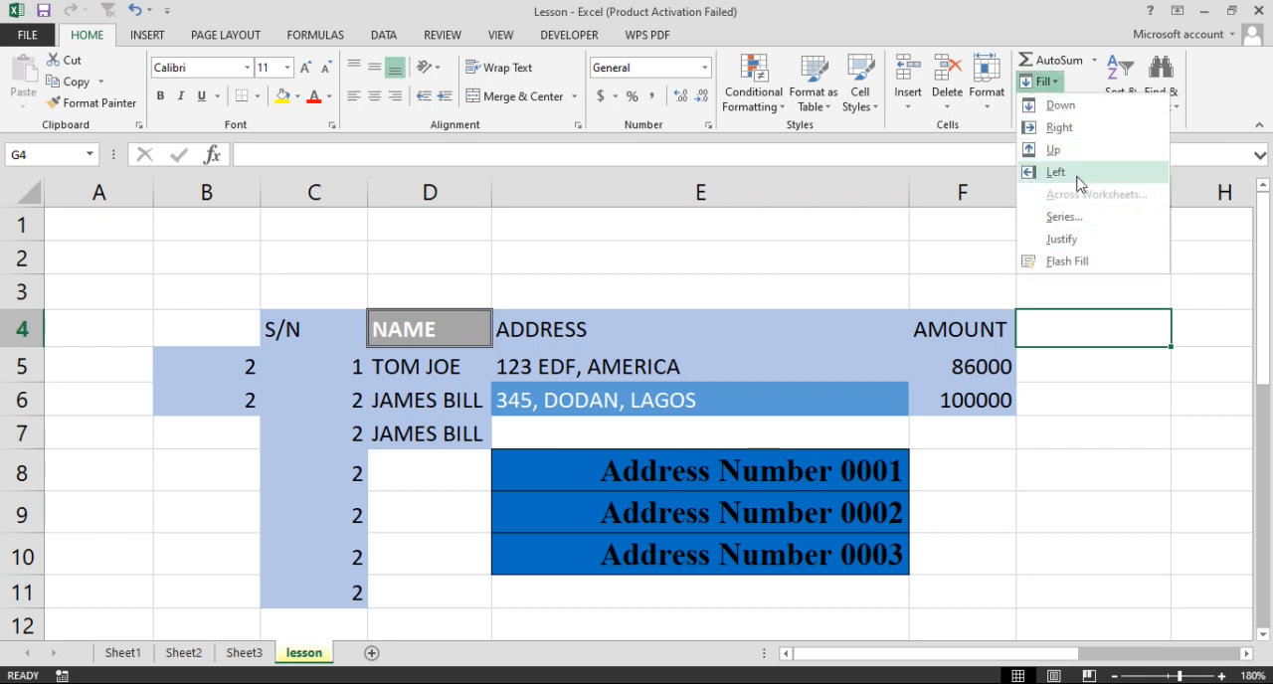
left_click(1059, 127)
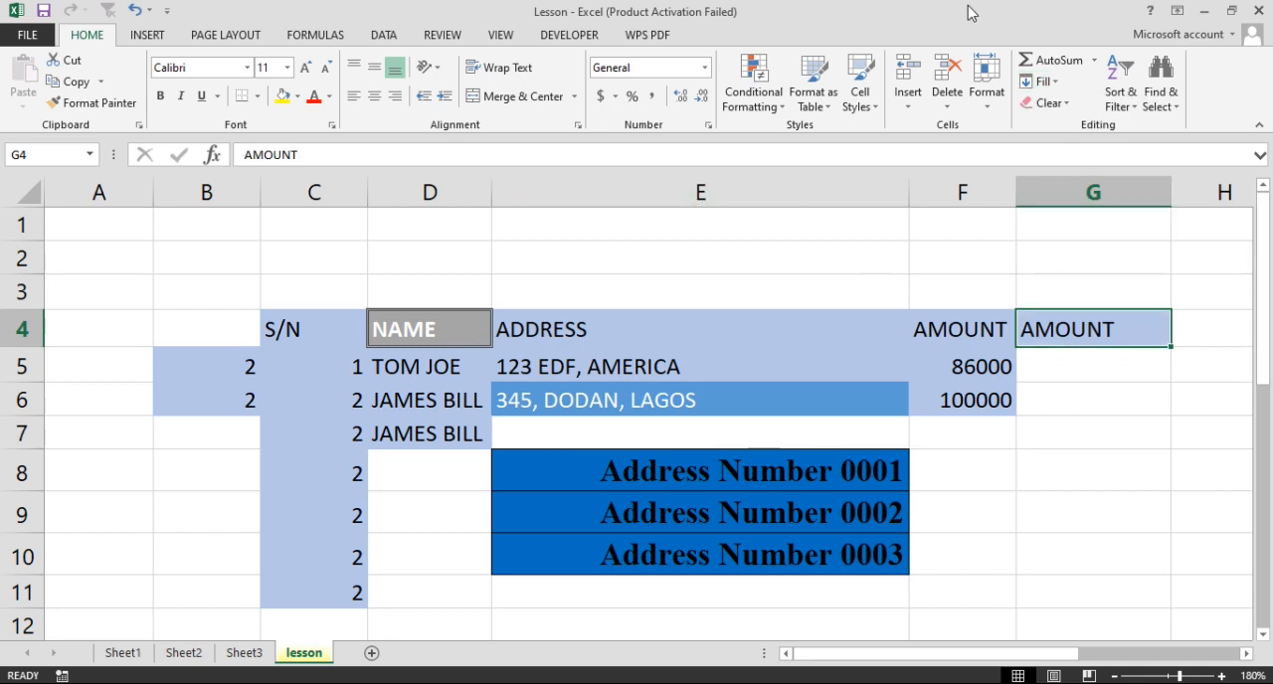
Undo the five fill operations made on the worksheet
left_click(1056, 88)
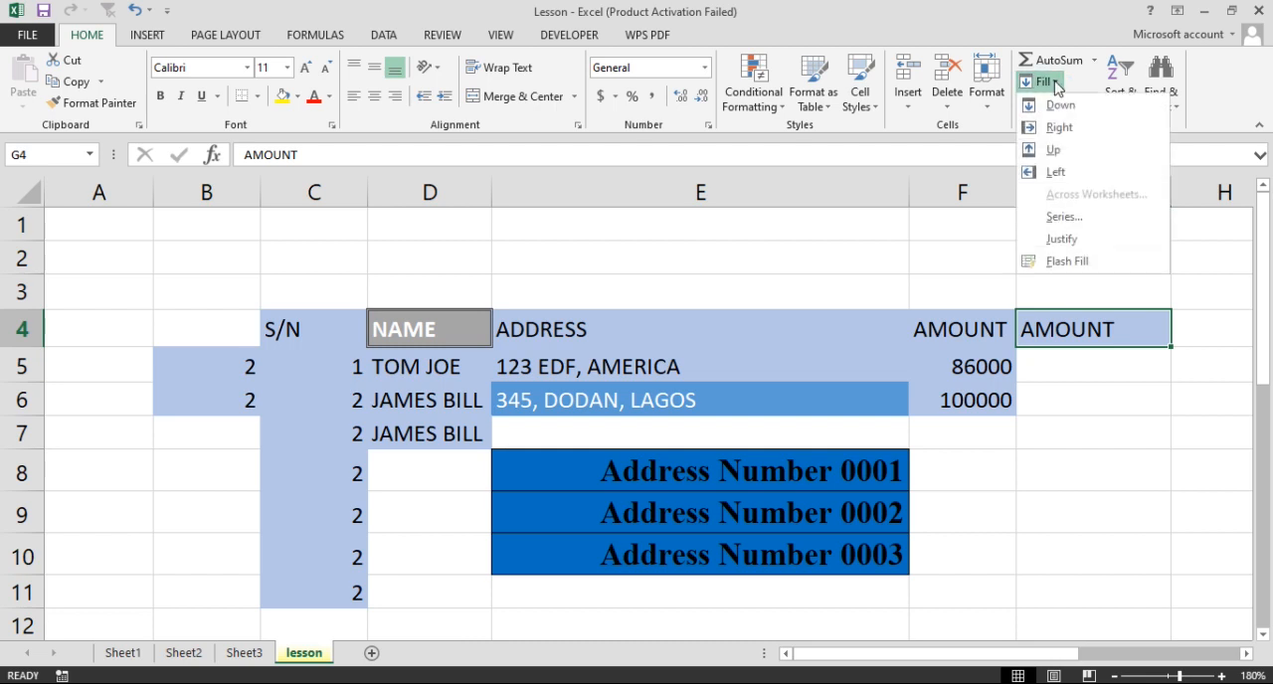
left_click(1051, 217)
left_click(135, 12)
left_click(134, 12)
left_click(134, 12)
left_click(134, 12)
left_click(134, 12)
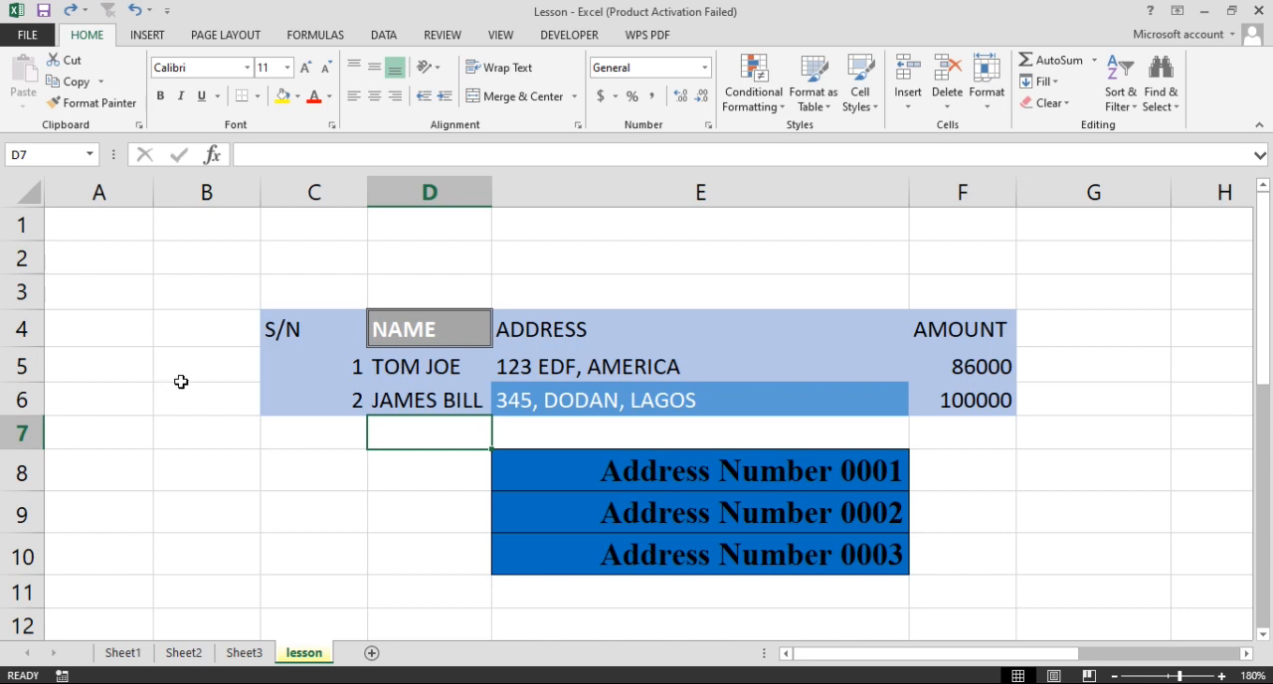
Enter the header s/no in cell A3
left_click(94, 370)
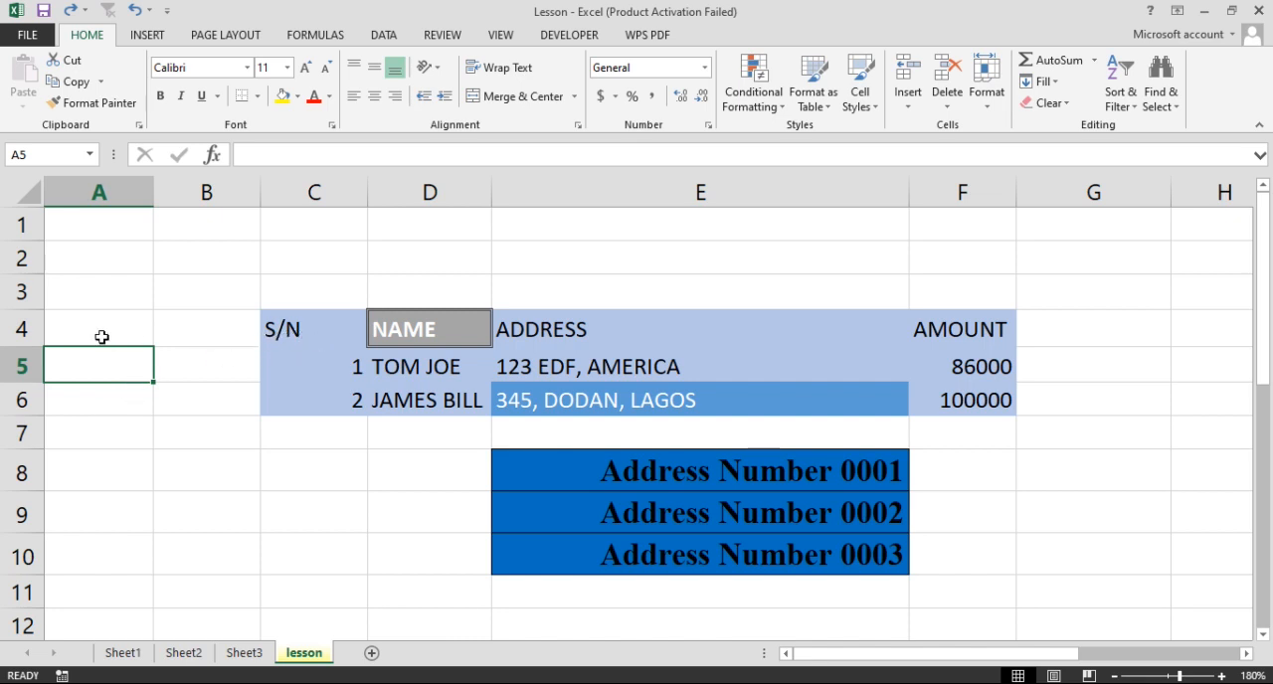
left_click(95, 288)
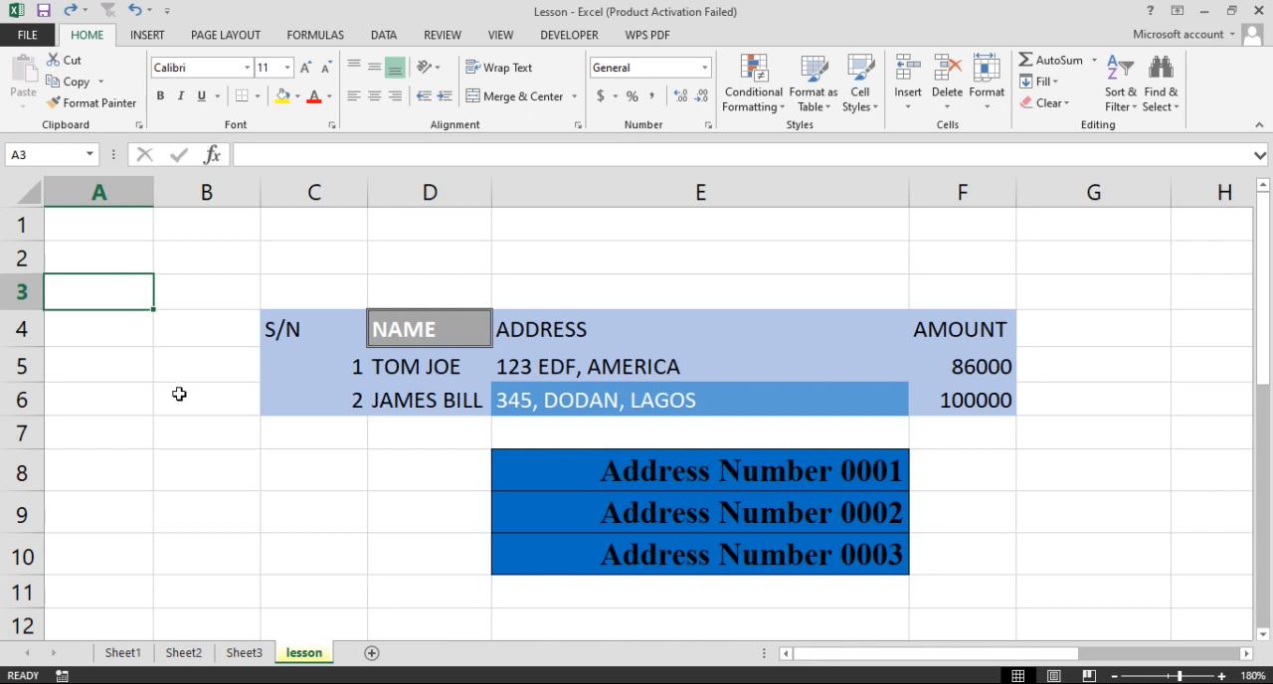
type("s/")
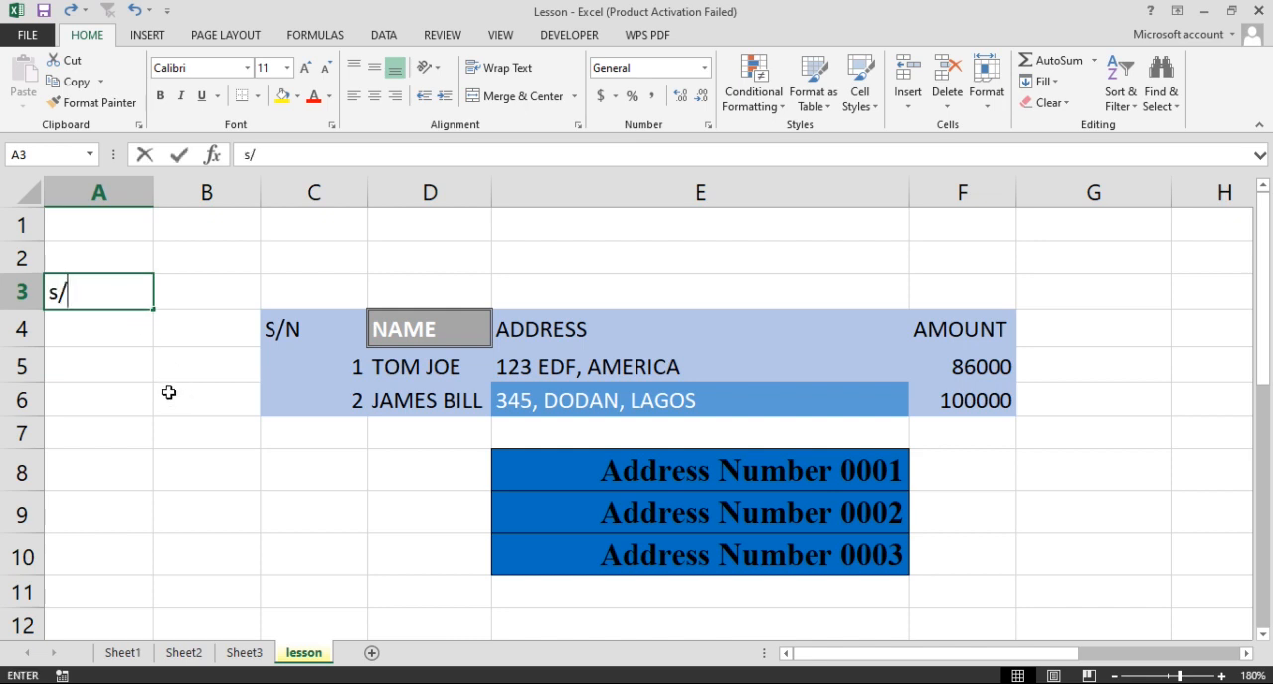
type("no")
key("Return")
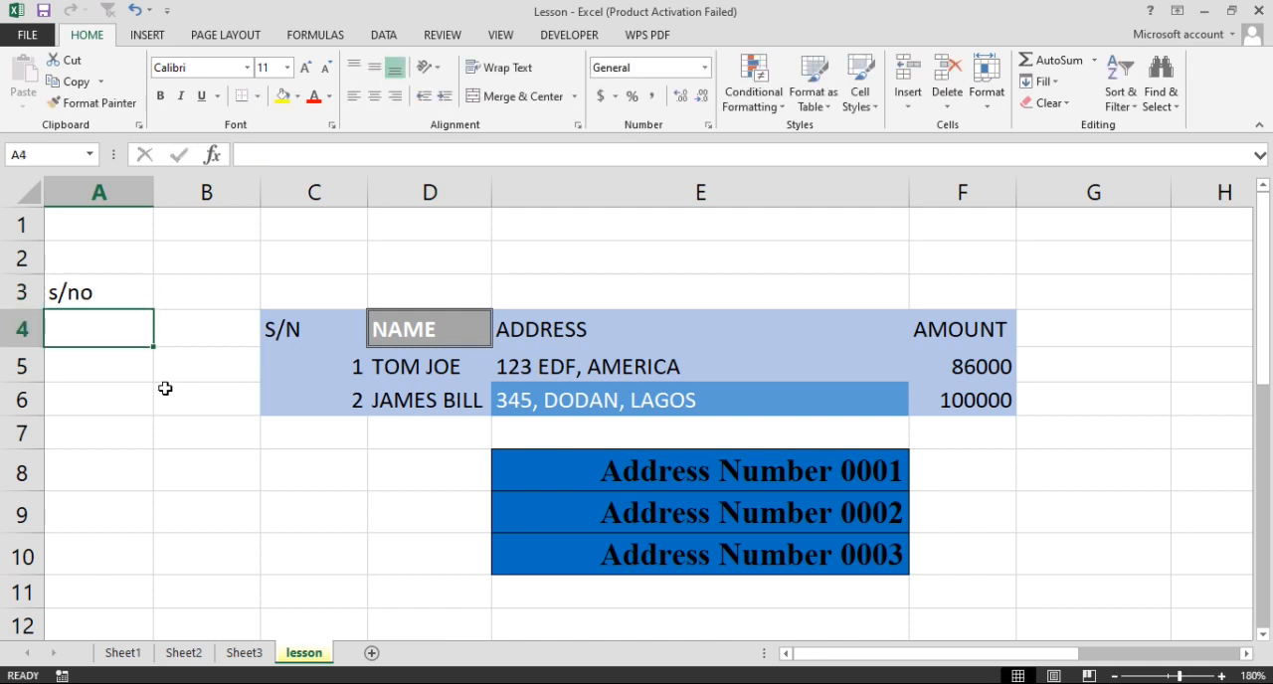
Enter 1 in cell A4 and fill a linear series down the column with step value 1 and stop value 30
type("1")
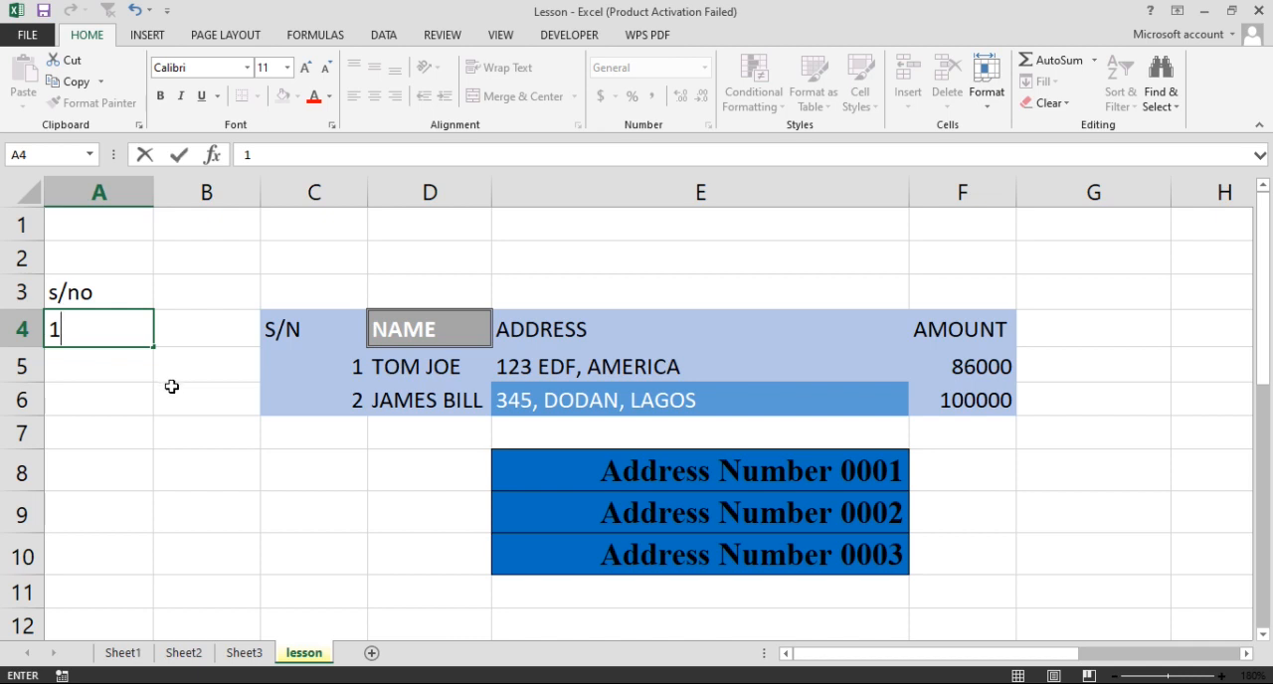
key("Return")
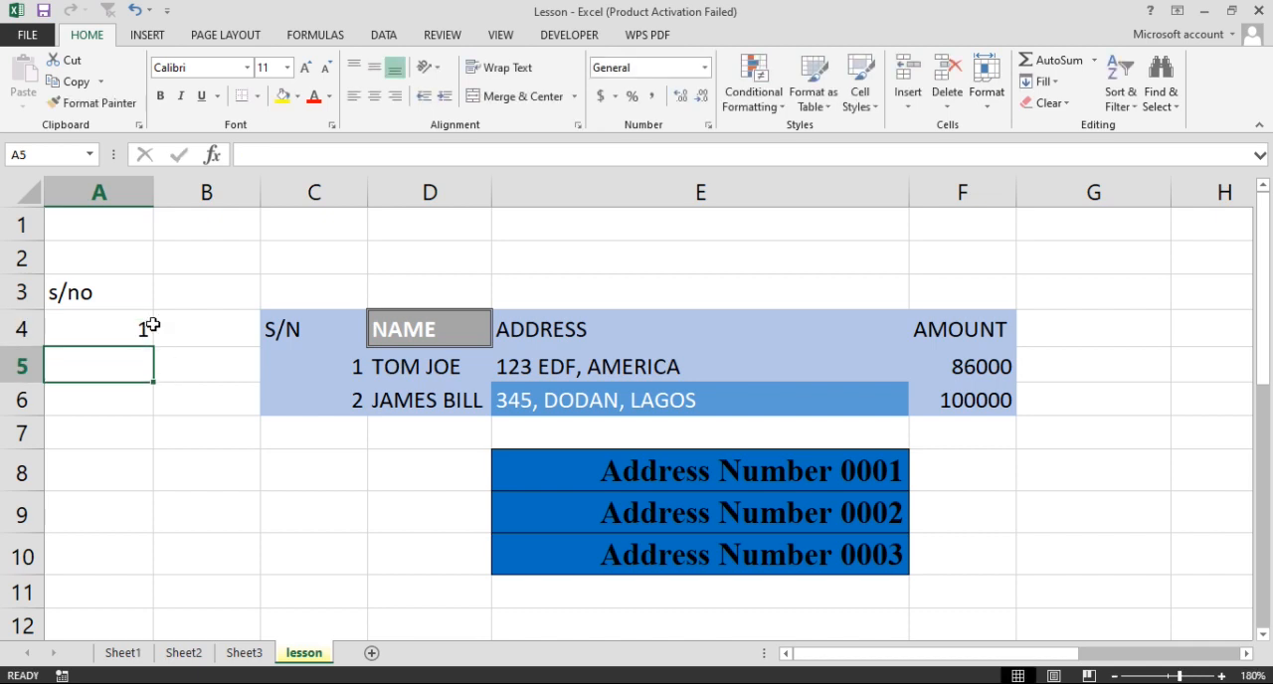
left_click(121, 327)
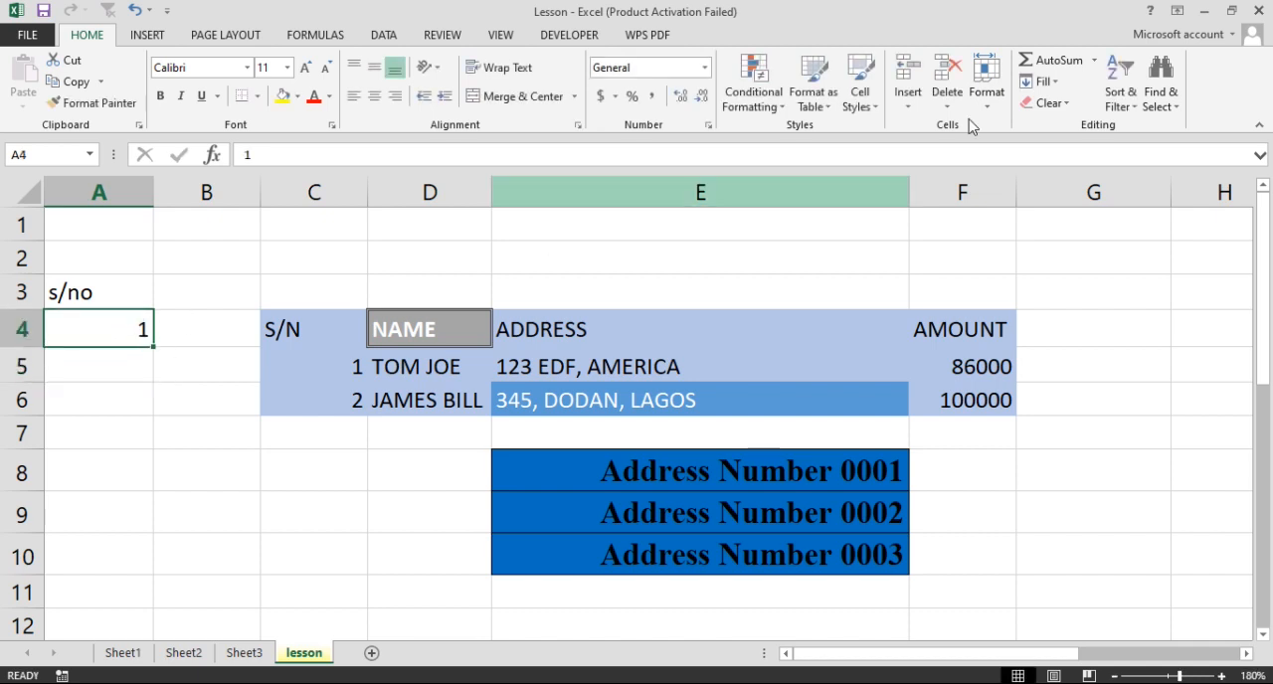
left_click(1054, 83)
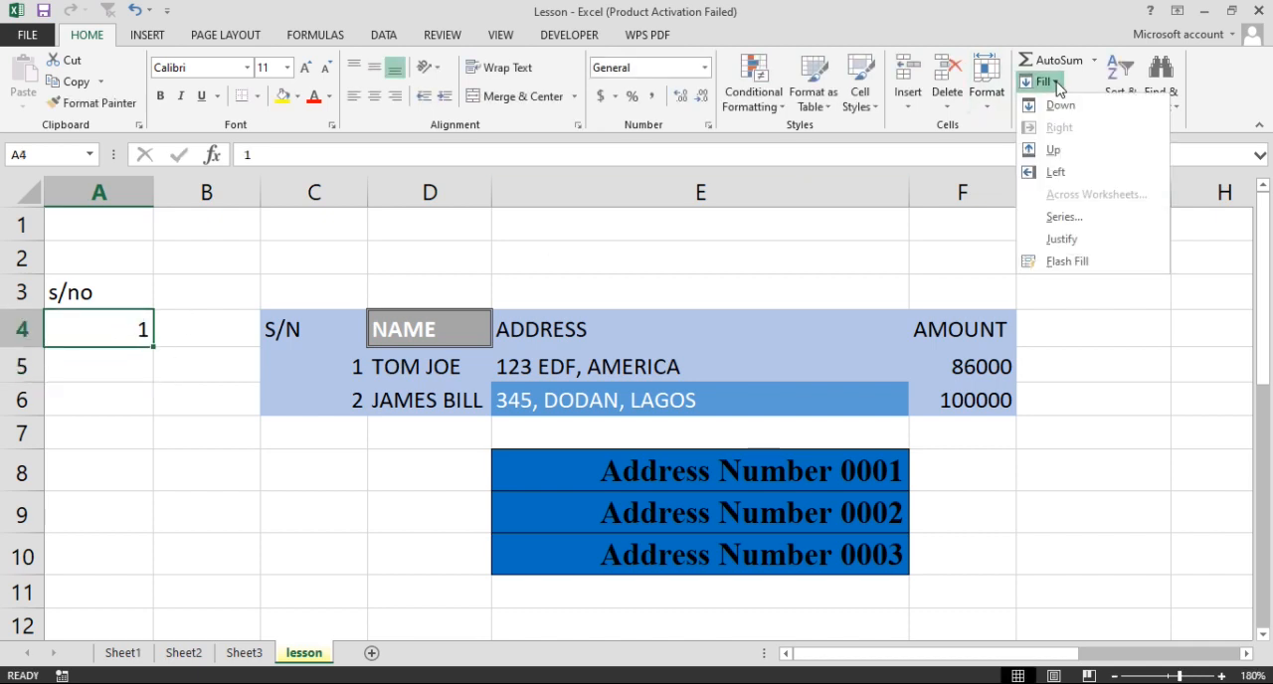
left_click(1064, 217)
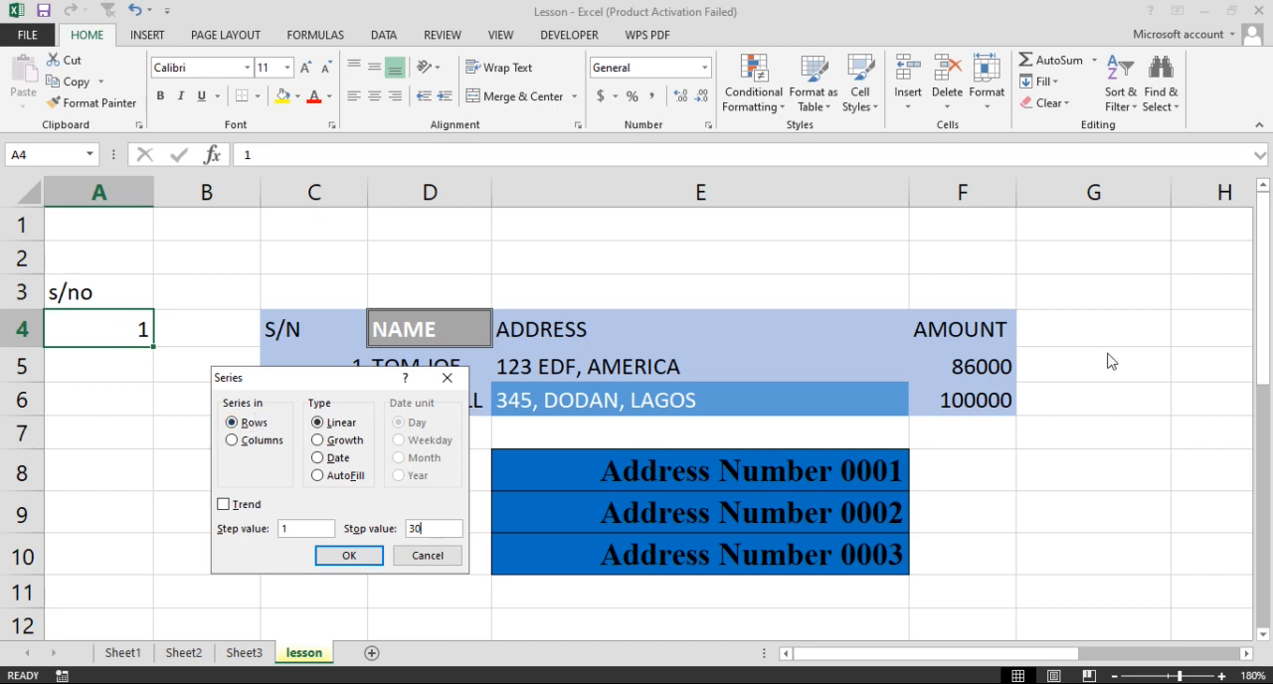
left_click(234, 440)
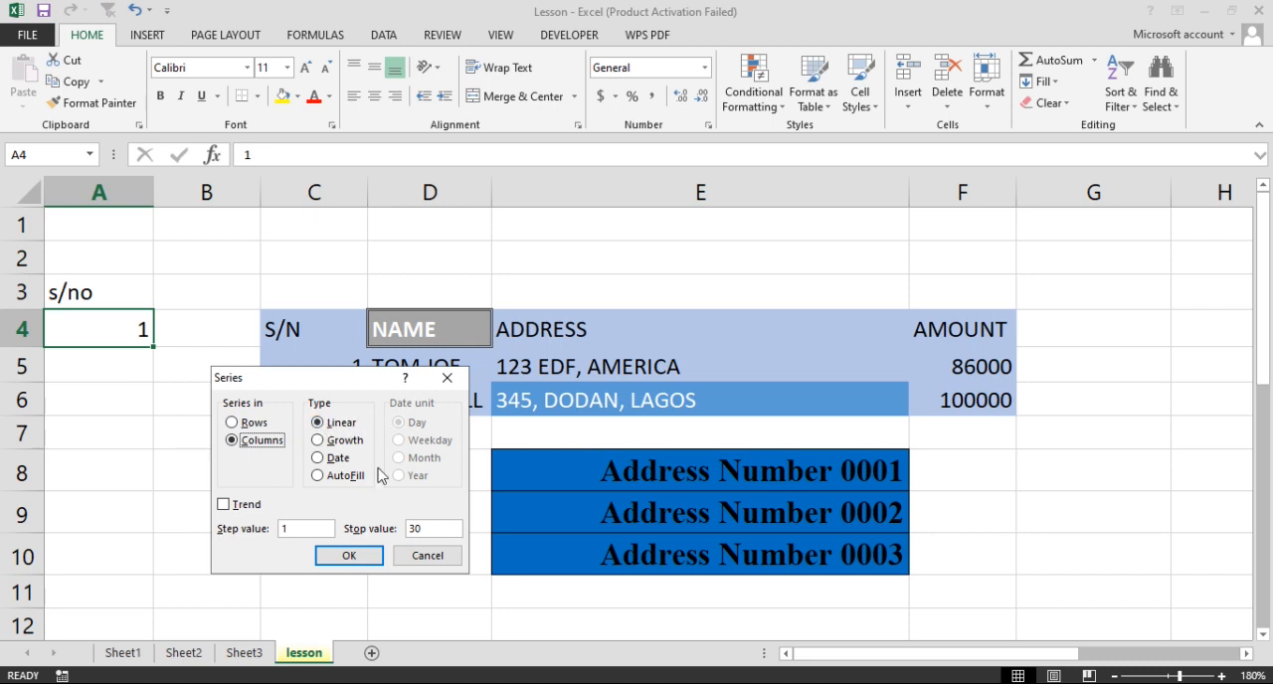
left_click(354, 555)
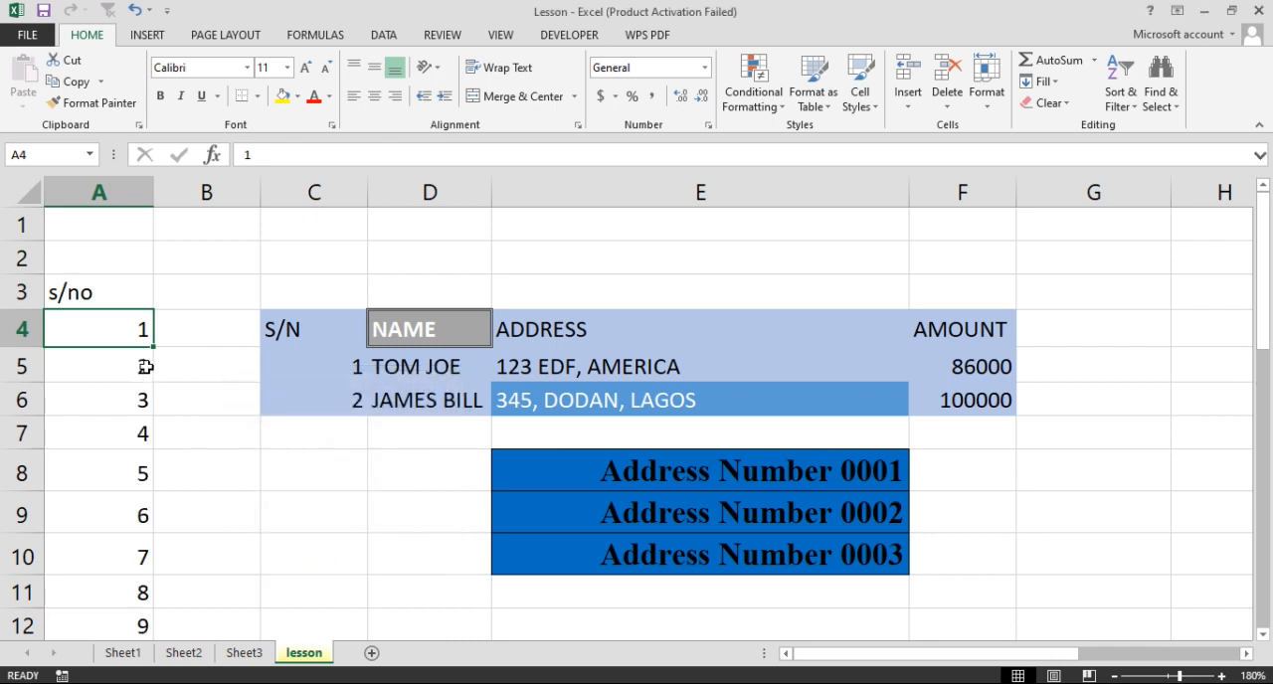
Scroll through column A to examine the numbered series
scroll(114, 538, "down", 6)
scroll(114, 538, "down", 4)
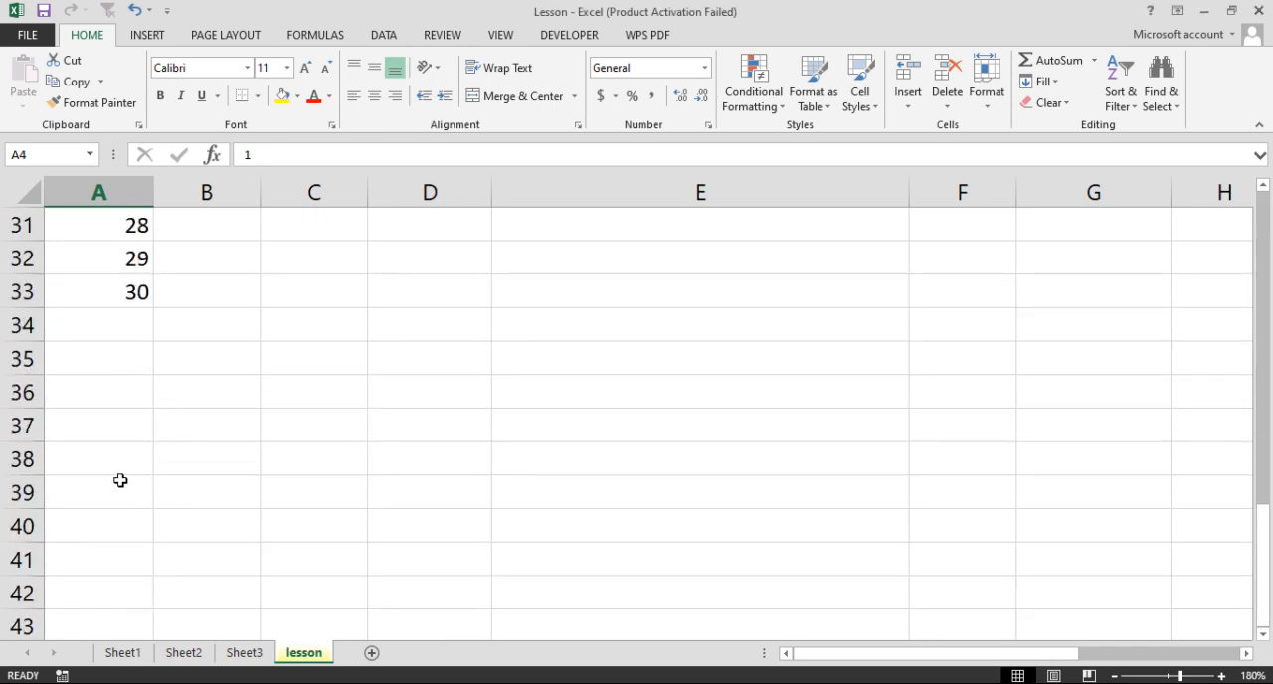
left_click(114, 287, "shift")
scroll(173, 476, "up", 9)
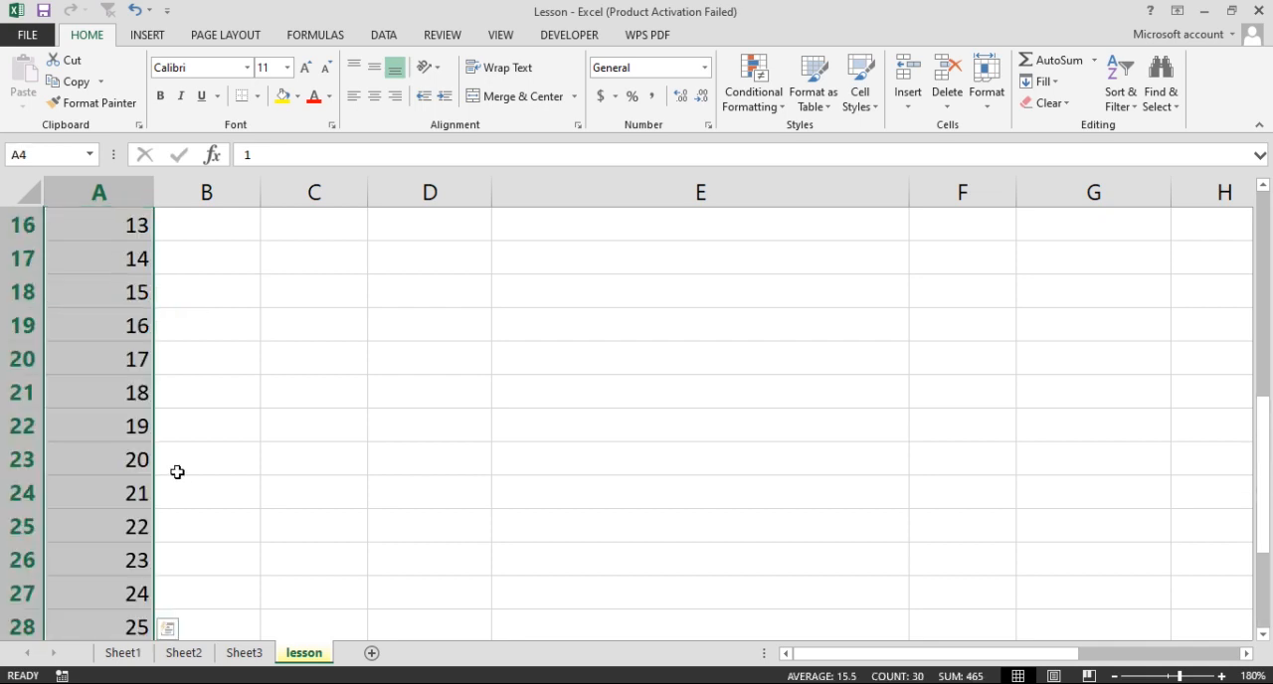
scroll(183, 474, "down", 8)
scroll(656, 409, "up", 1)
scroll(638, 483, "up", 4)
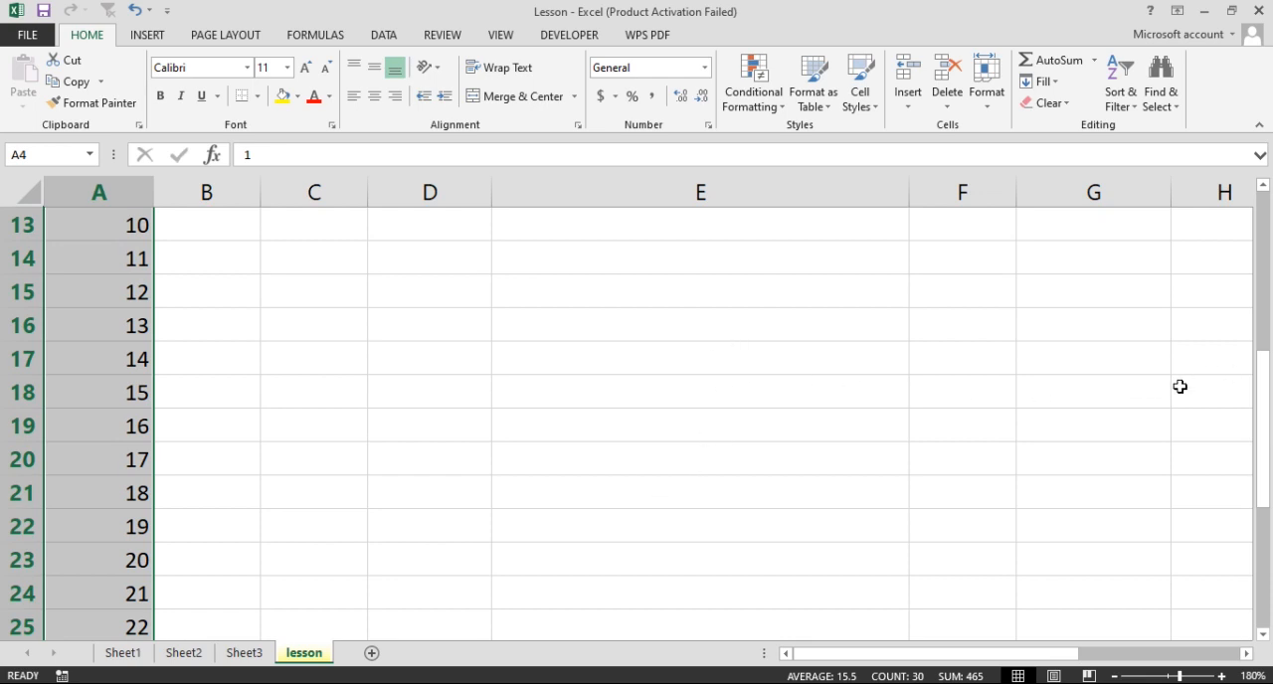
scroll(441, 590, "up", 4)
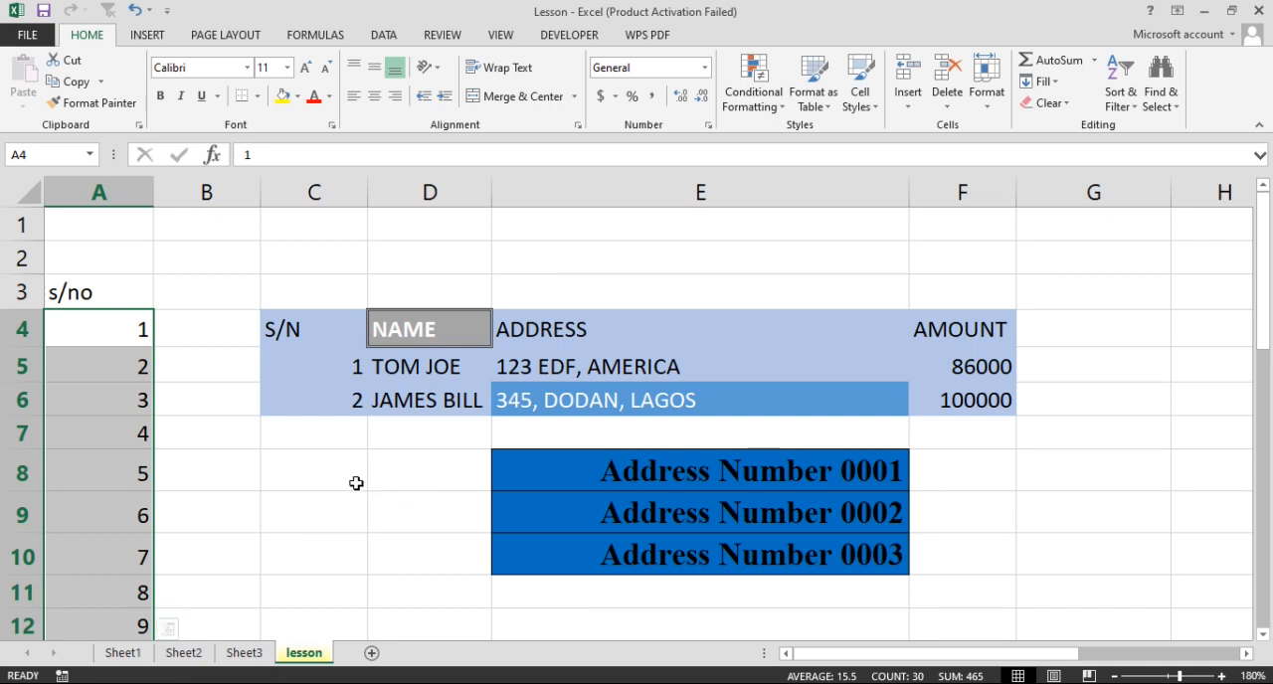
Try to apply Flash Fill to cell B8
left_click(217, 477)
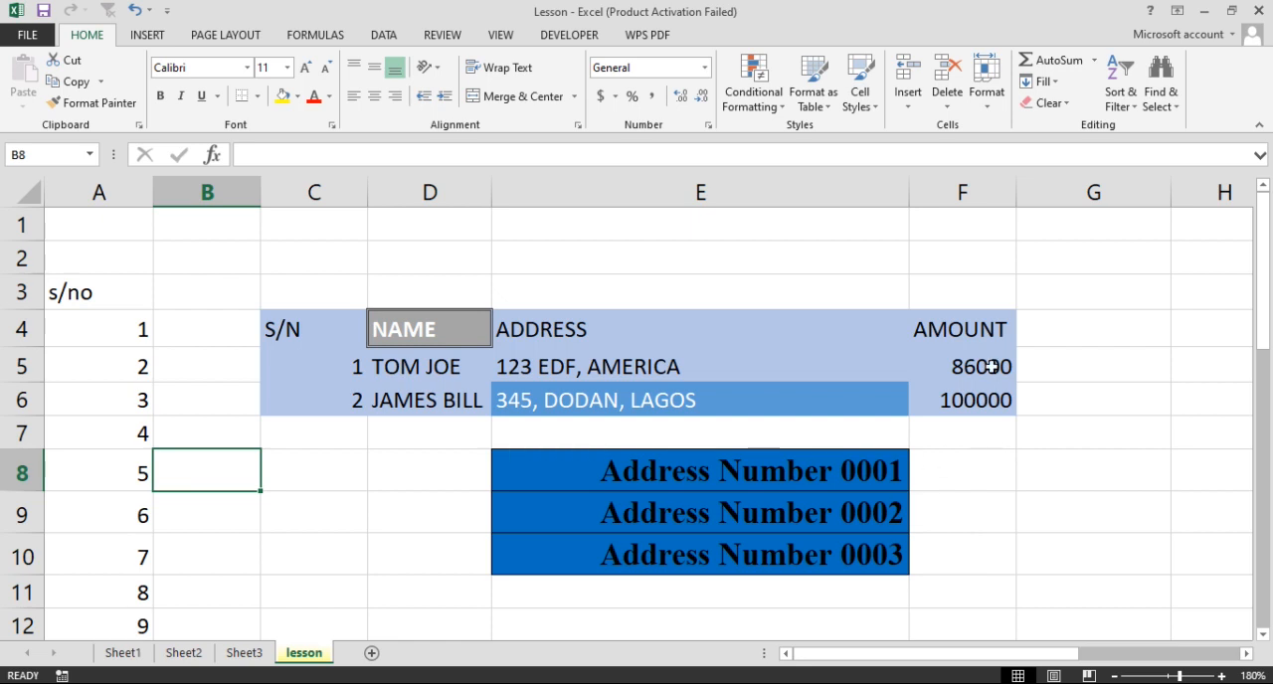
left_click(1044, 82)
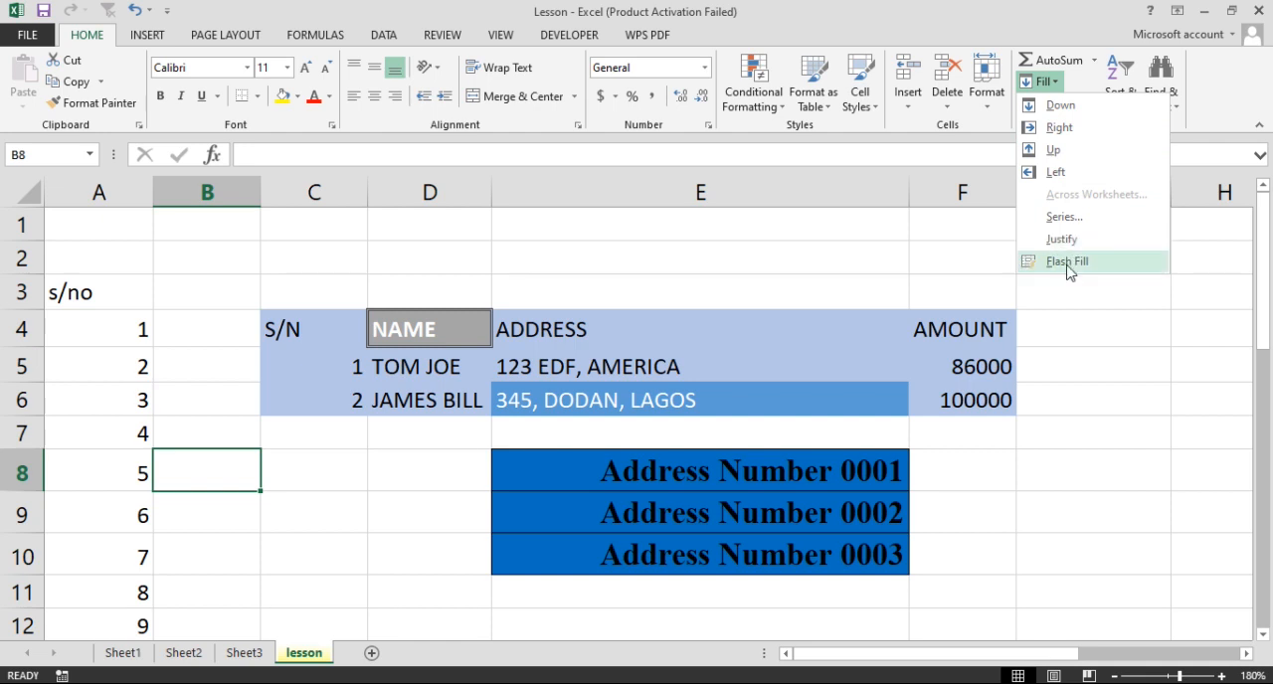
left_click(1058, 264)
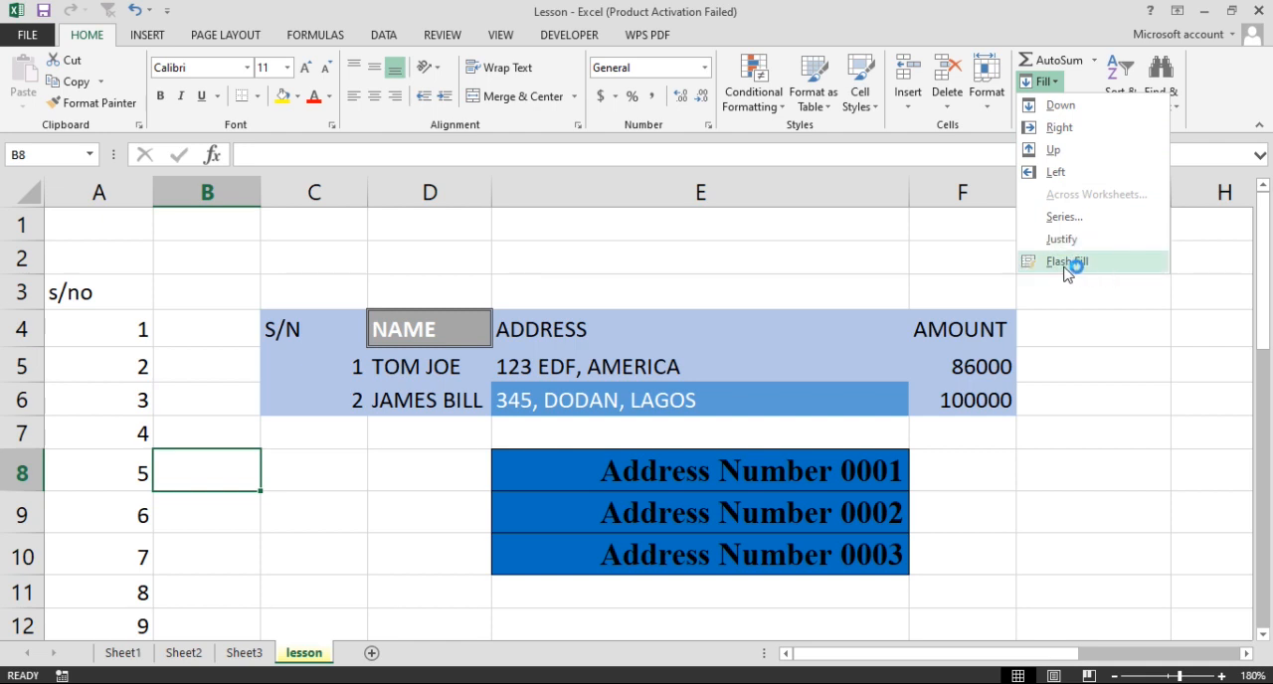